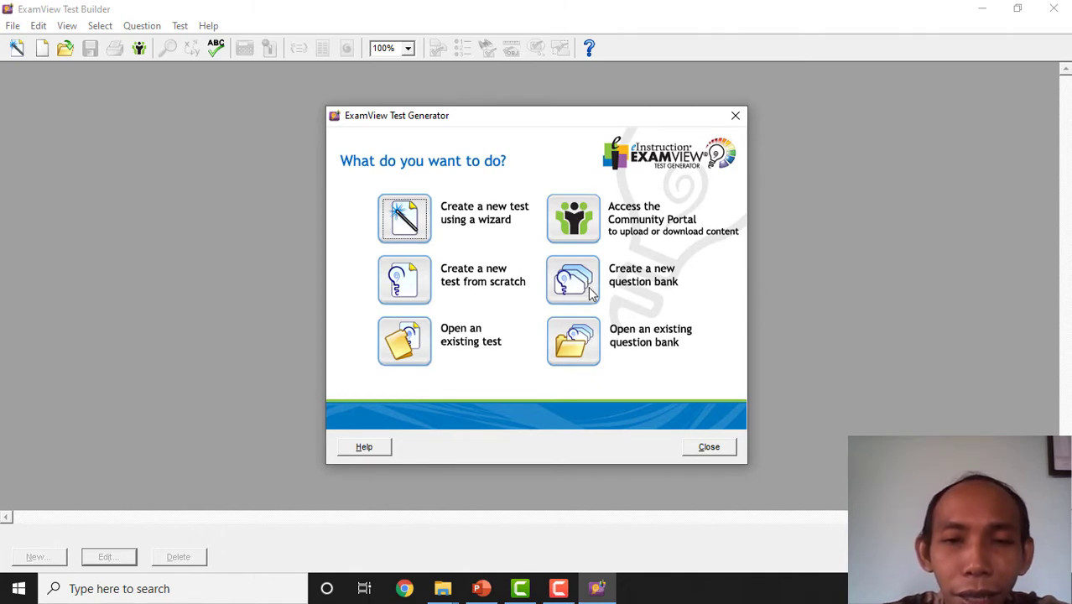
Step: Create a new question bank titled "LATIHAN SOAL 5" with the subtitle "GURU MTs dan MA"
{"action": "left_click", "coordinate": [590, 287]}
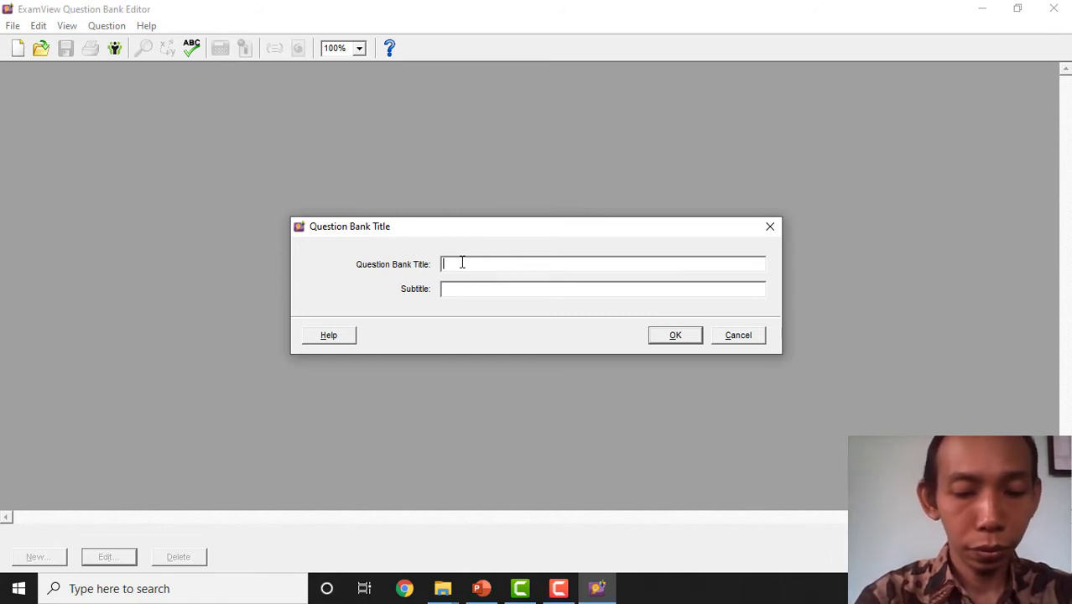
{"action": "type", "text": "LATIHAN "}
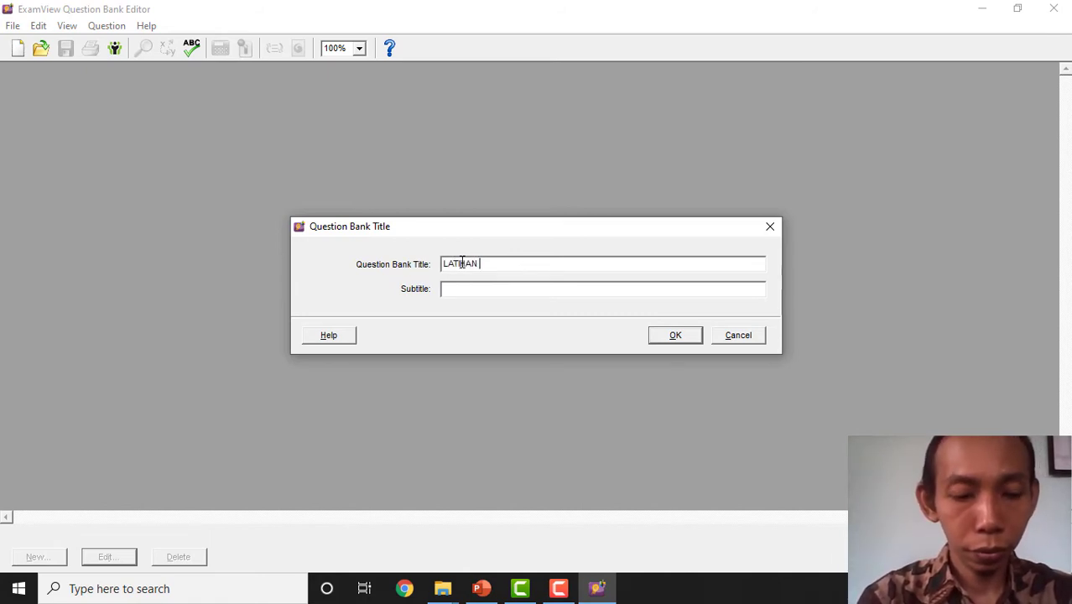
{"action": "type", "text": "SOAL "}
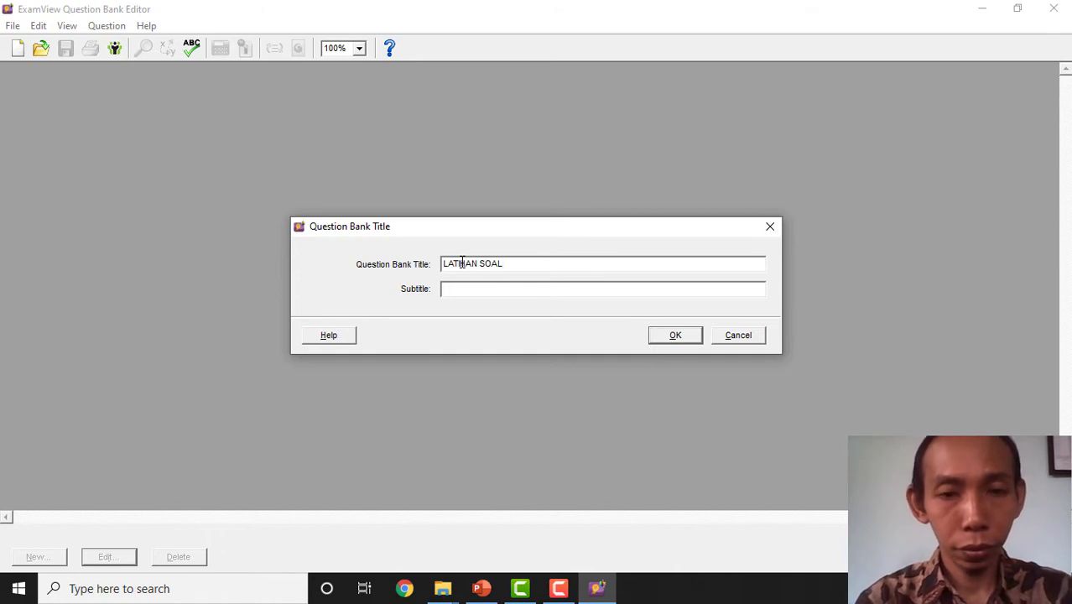
{"action": "type", "text": "5"}
{"action": "left_click", "coordinate": [461, 289]}
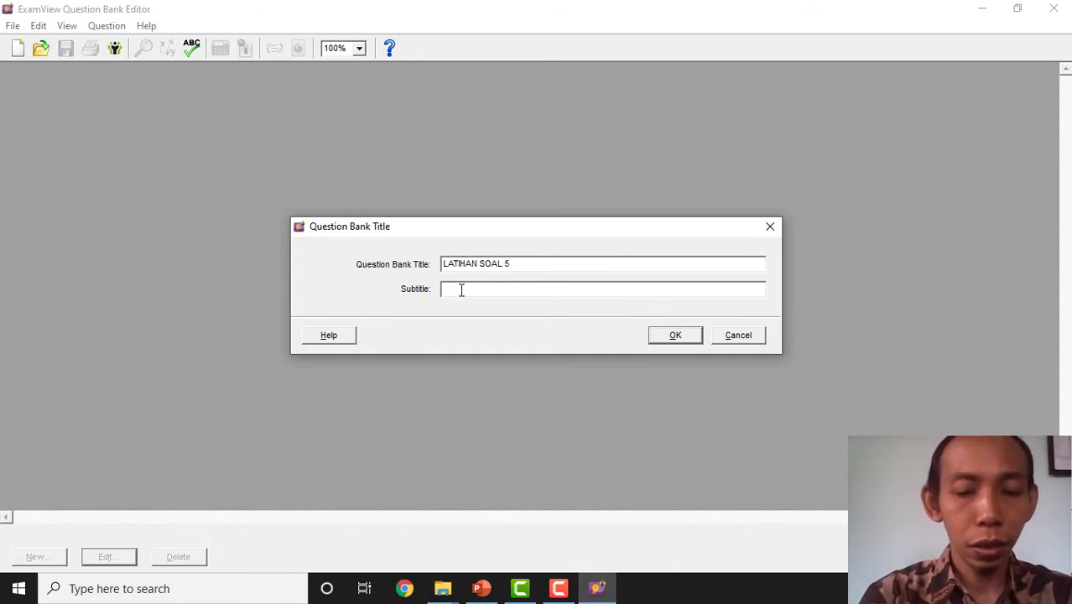
{"action": "type", "text": "G"}
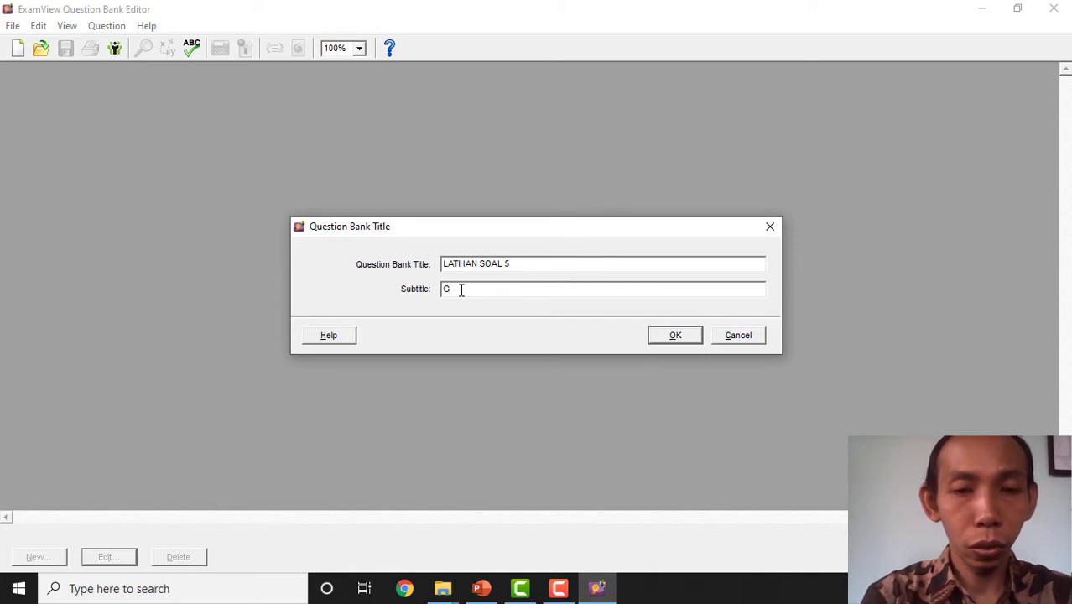
{"action": "type", "text": "URU M"}
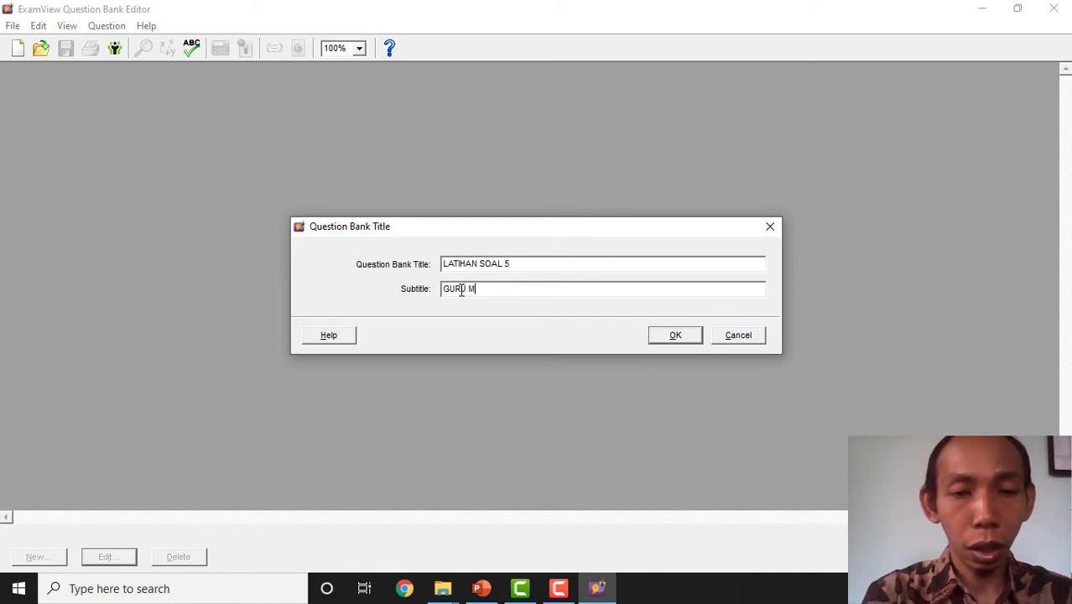
{"action": "type", "text": "Ts dan MA"}
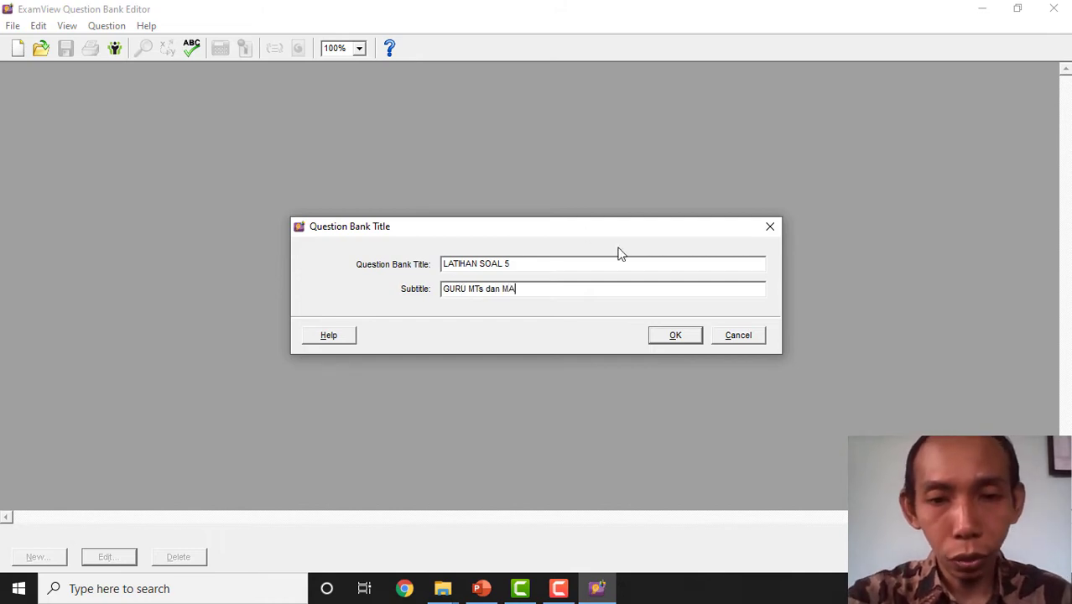
{"action": "left_click", "coordinate": [679, 340]}
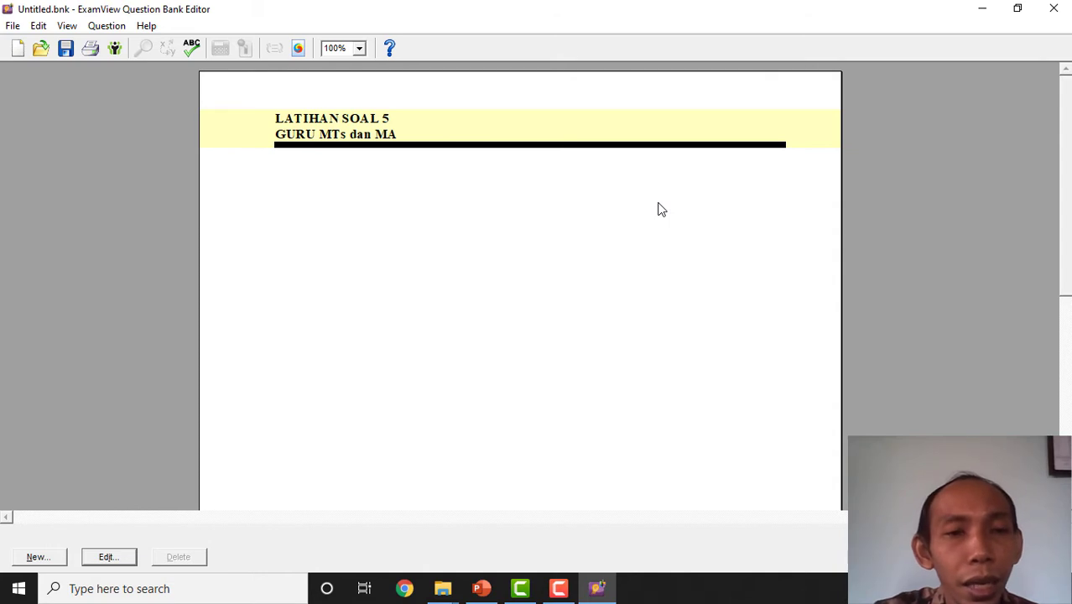
Step: Add a new question of the Multiple Choice type to the question bank
{"action": "left_click", "coordinate": [52, 560]}
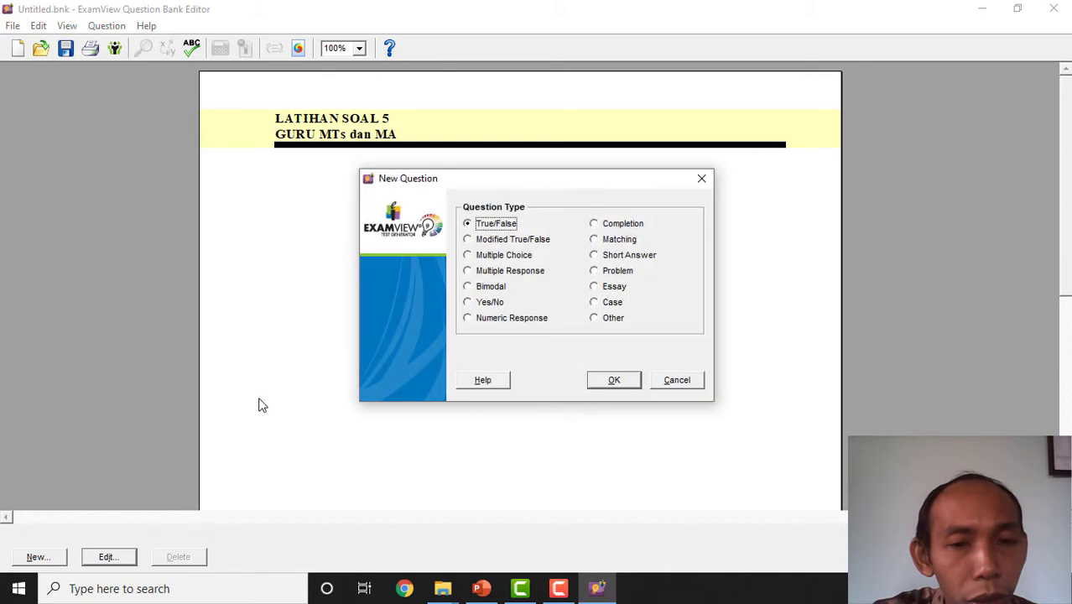
{"action": "left_click", "coordinate": [524, 257]}
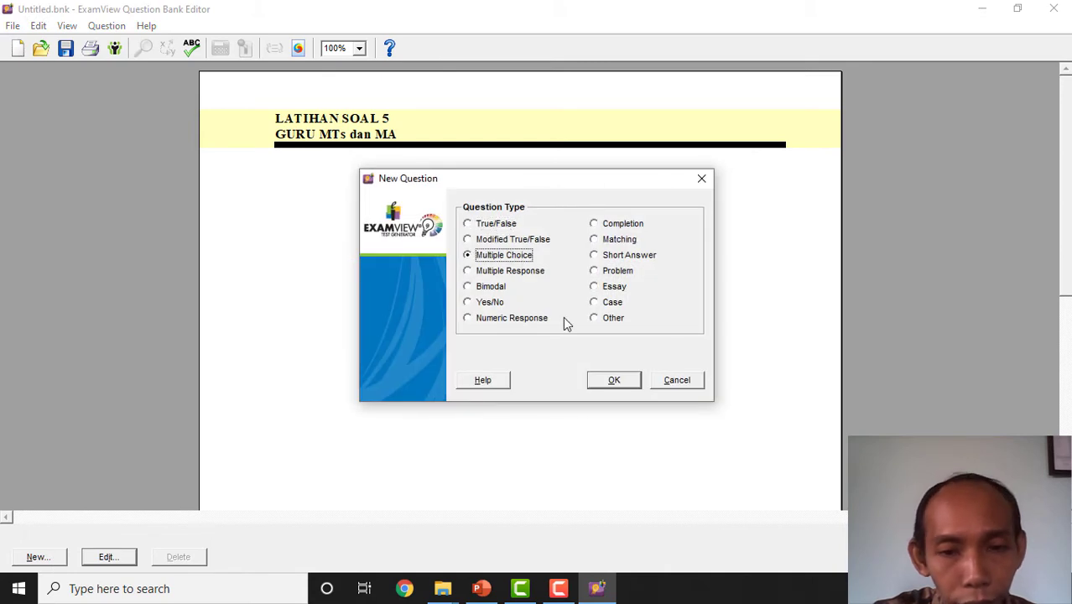
{"action": "left_click", "coordinate": [633, 384]}
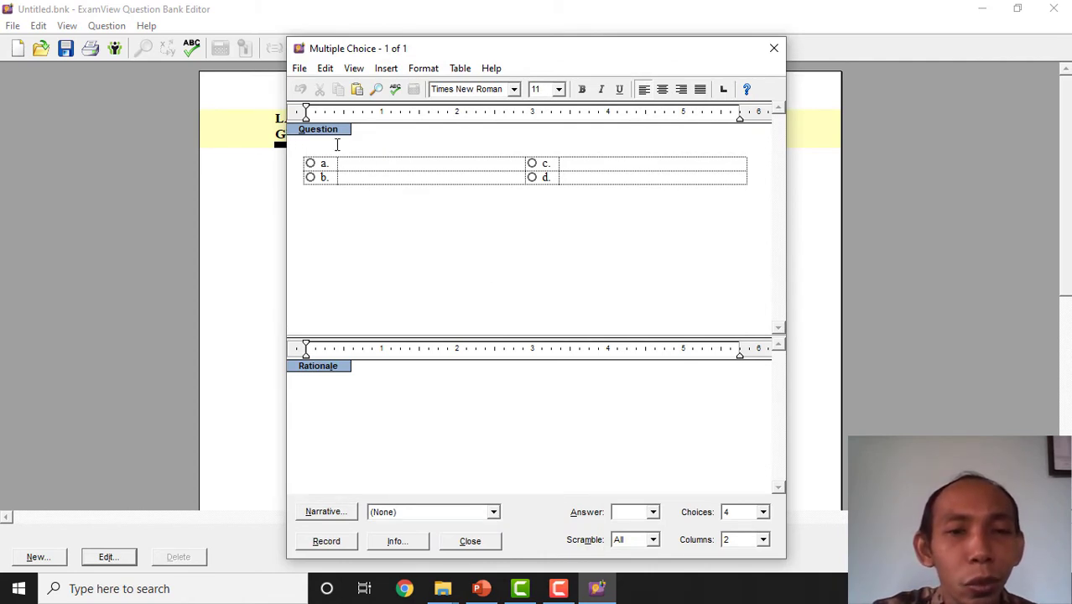
{"action": "left_click", "coordinate": [342, 165]}
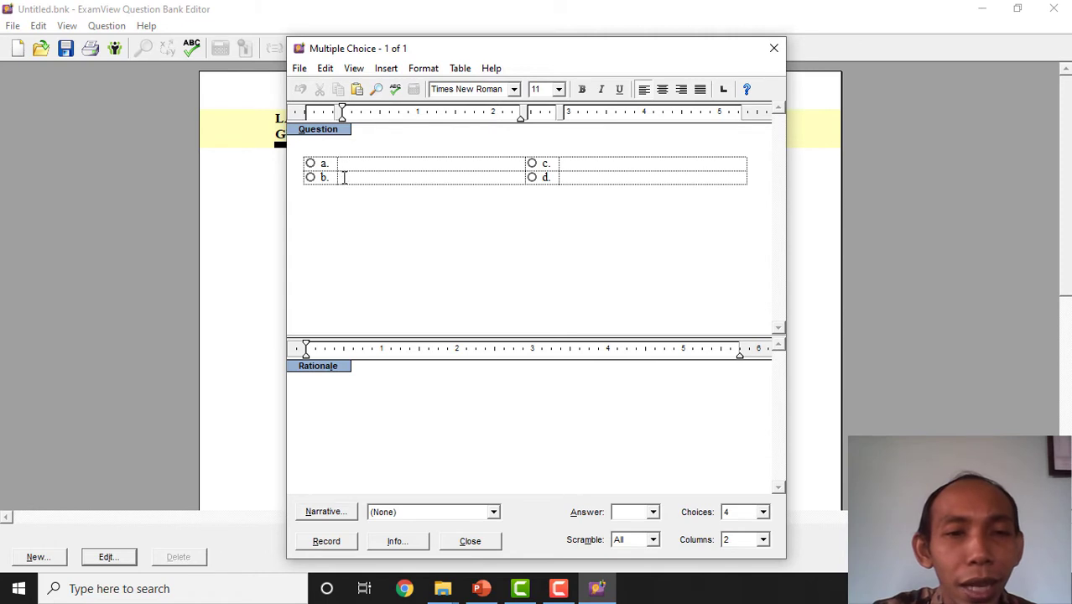
{"action": "left_click", "coordinate": [343, 177]}
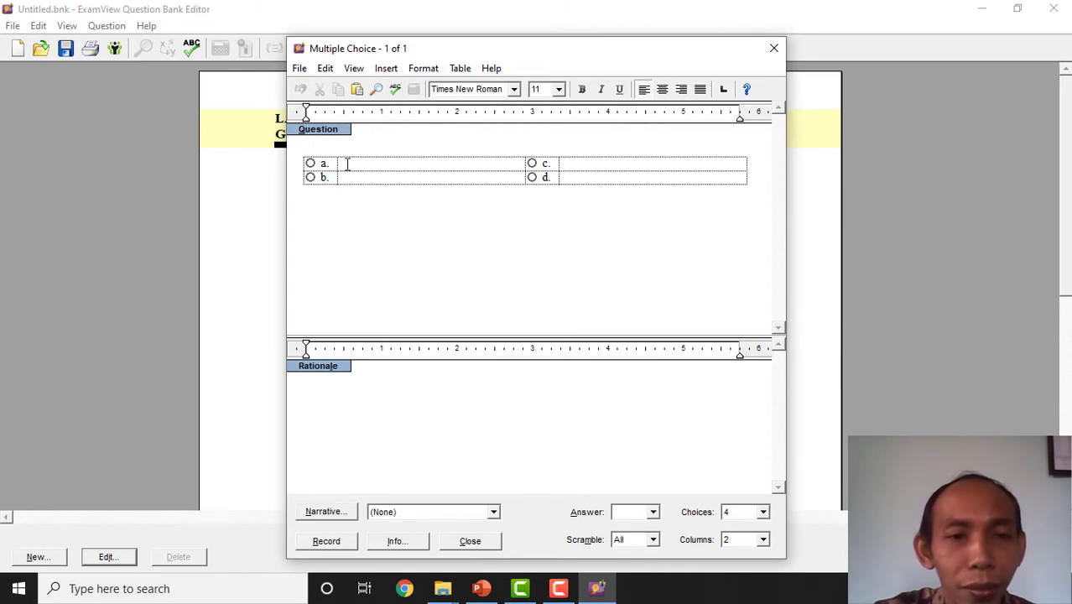
{"action": "left_click", "coordinate": [345, 165]}
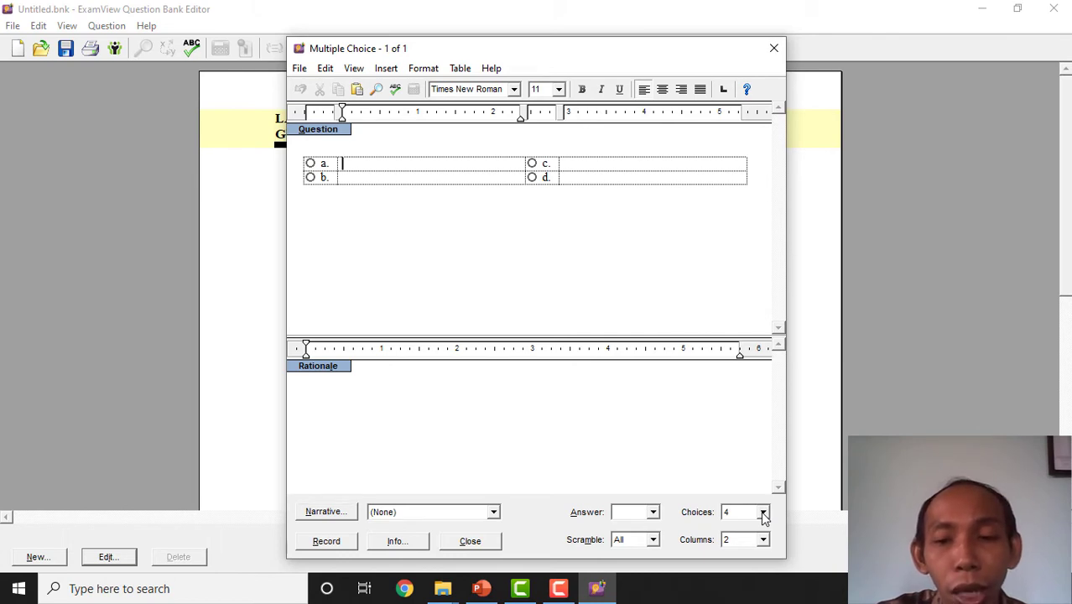
Step: Set the question to 5 answer choices arranged in 1 column
{"action": "left_click", "coordinate": [763, 513]}
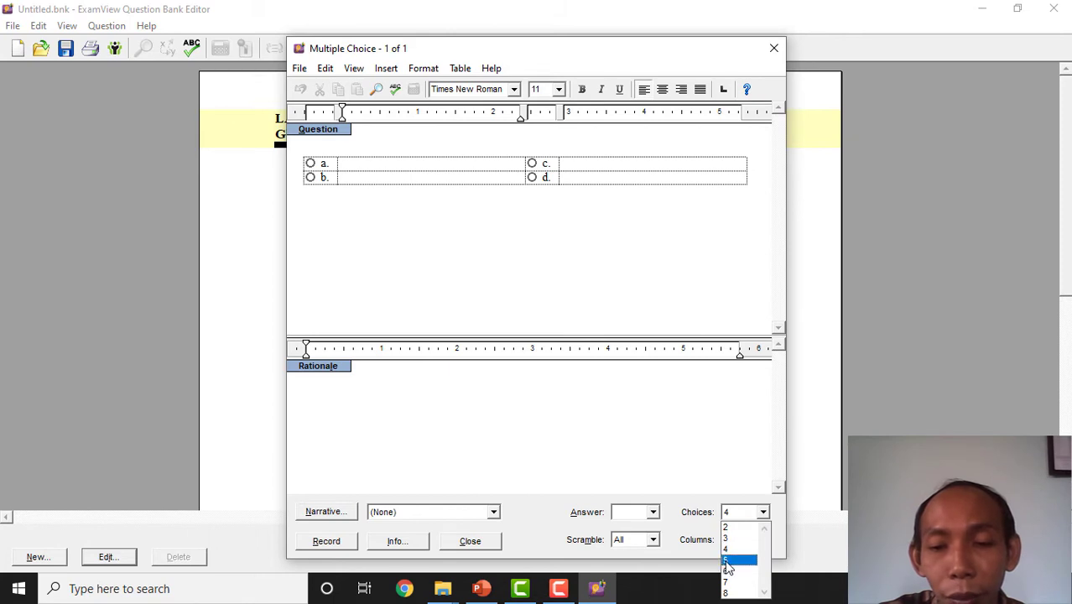
{"action": "left_click", "coordinate": [726, 560]}
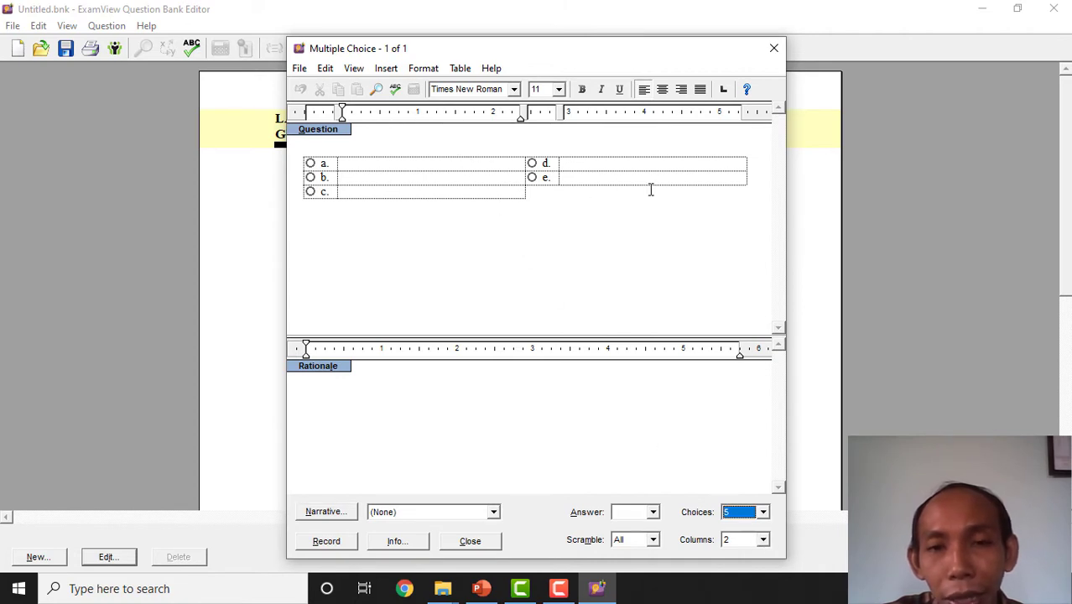
{"action": "left_click", "coordinate": [763, 539]}
{"action": "left_click", "coordinate": [731, 479]}
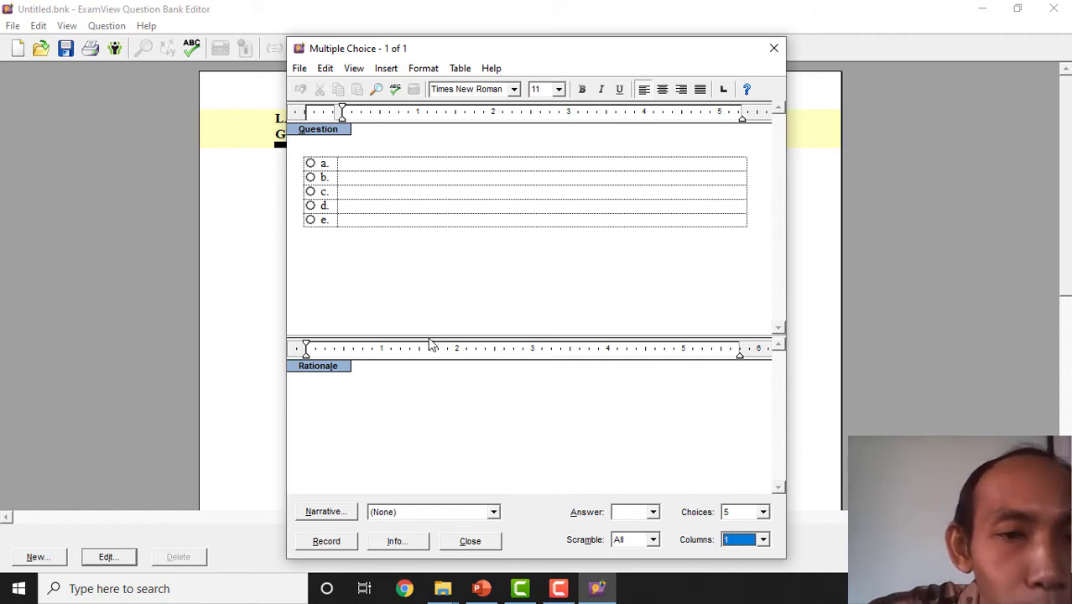
Step: Enter "4 x 12 = ... ." as the question text above the answer choices
{"action": "left_click", "coordinate": [324, 149]}
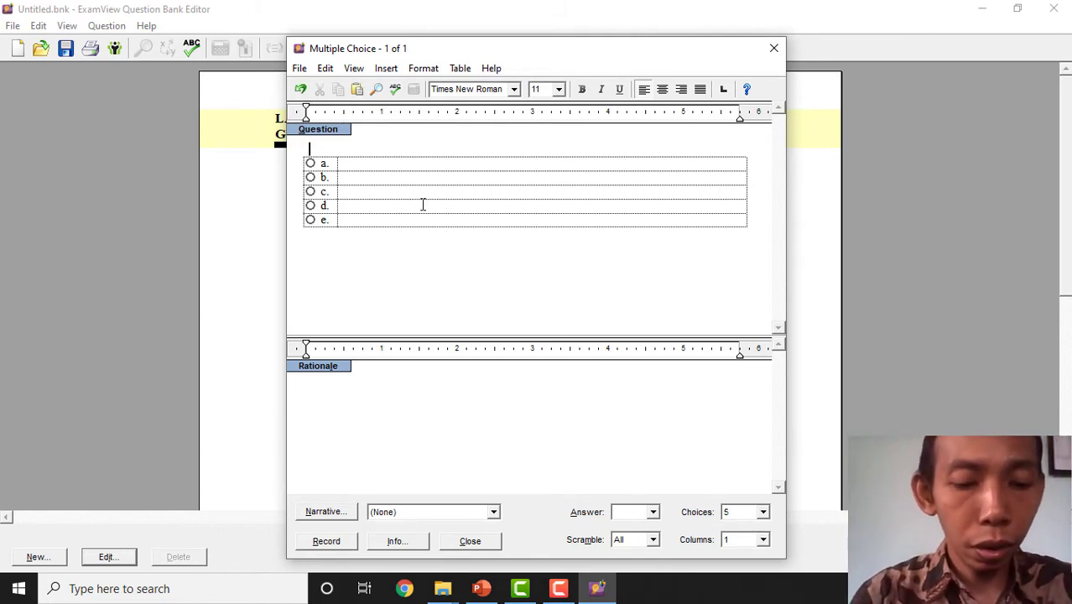
{"action": "type", "text": "4"}
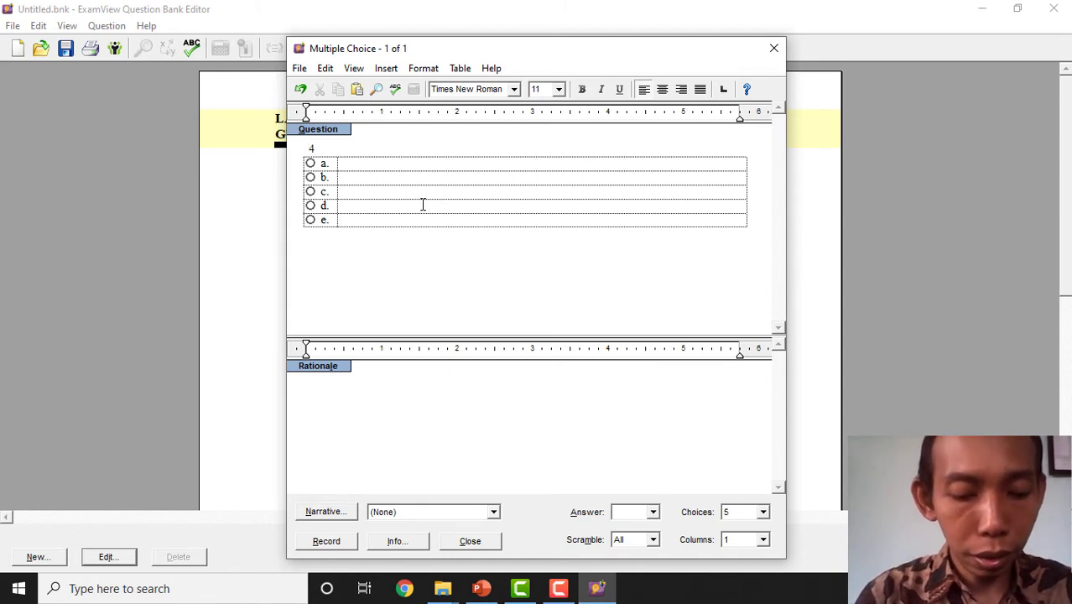
{"action": "type", "text": " x "}
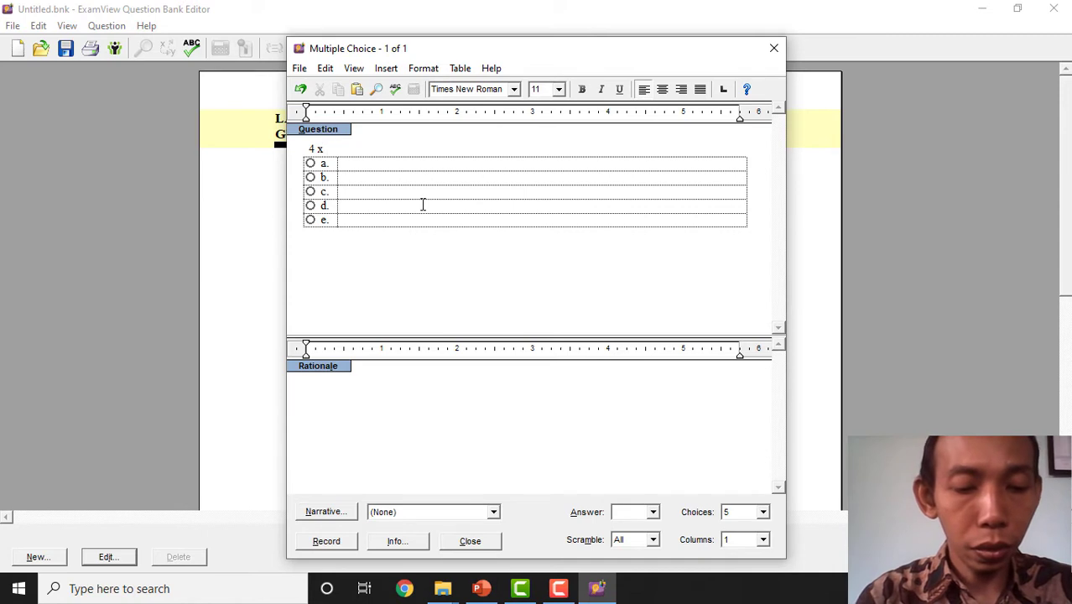
{"action": "type", "text": "12 "}
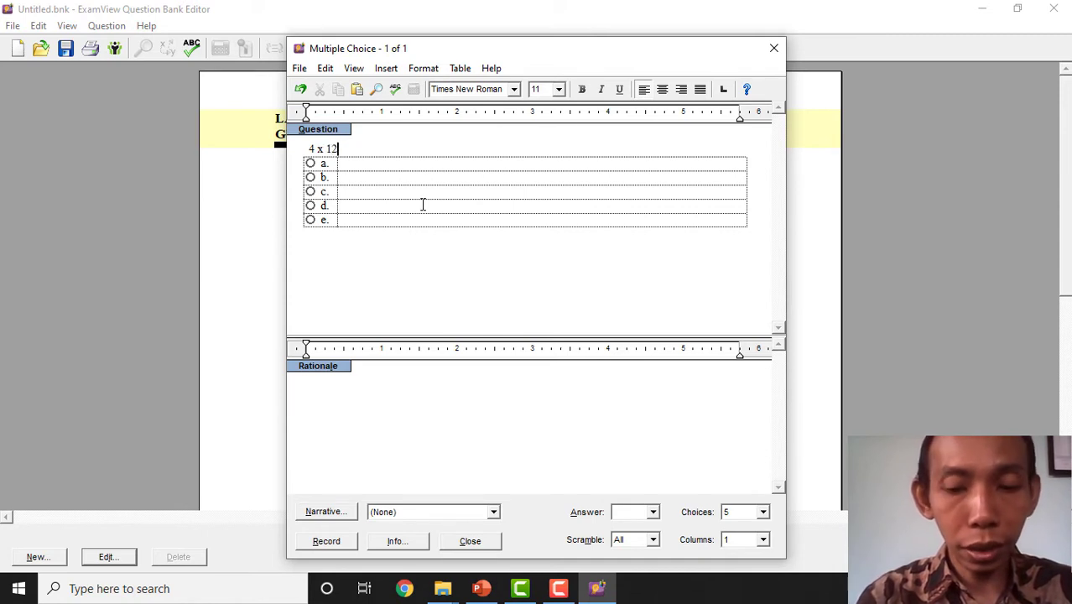
{"action": "type", "text": "= "}
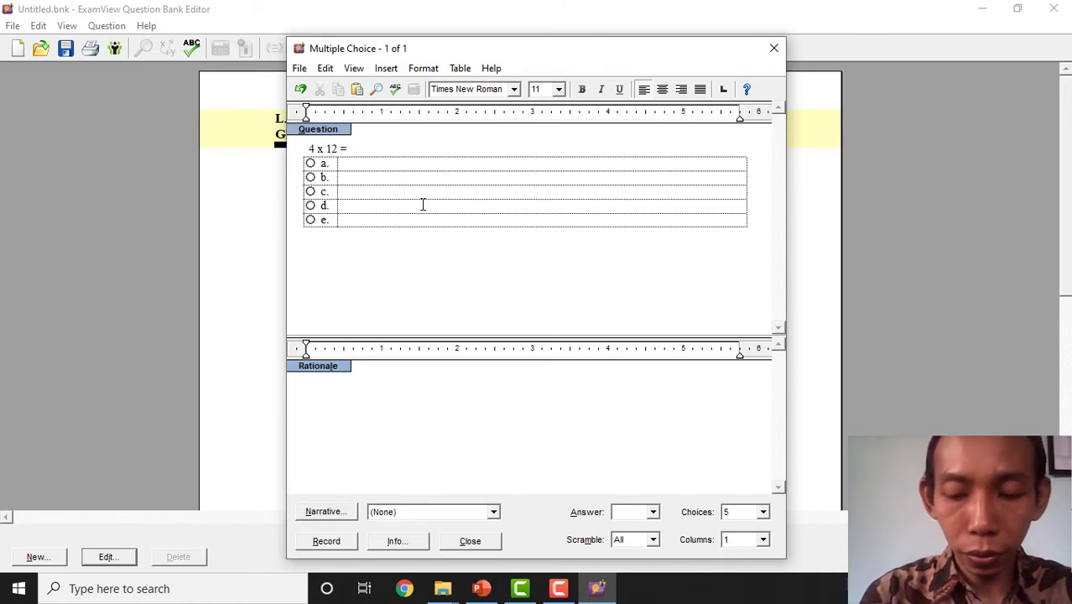
{"action": "type", "text": "..."}
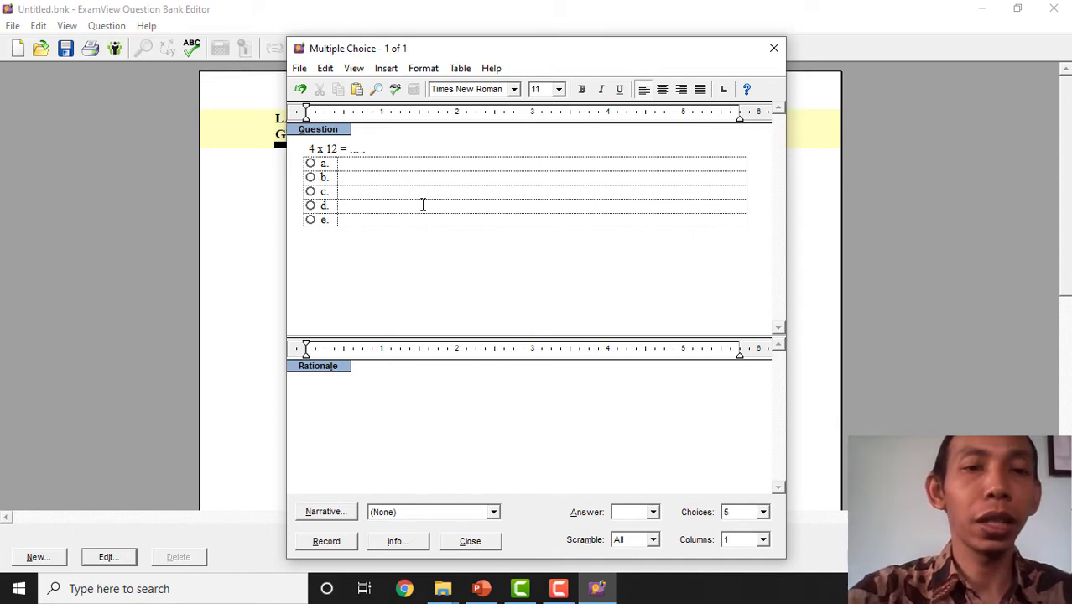
Step: Fill in the answer choices: a 36, b 48, c 96, d 192 and e 200
{"action": "left_click", "coordinate": [381, 165]}
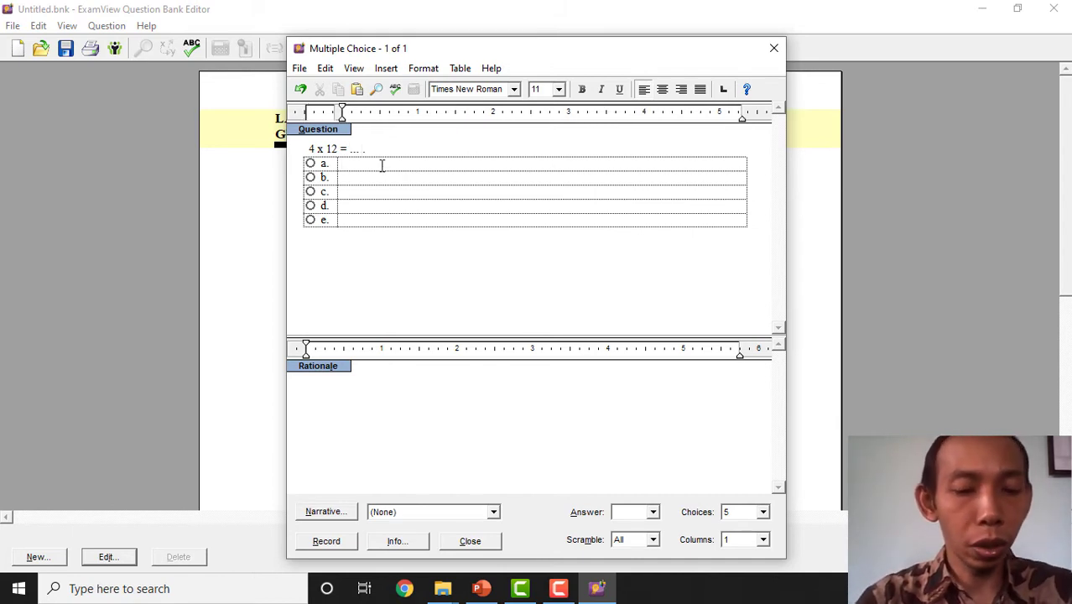
{"action": "type", "text": "36"}
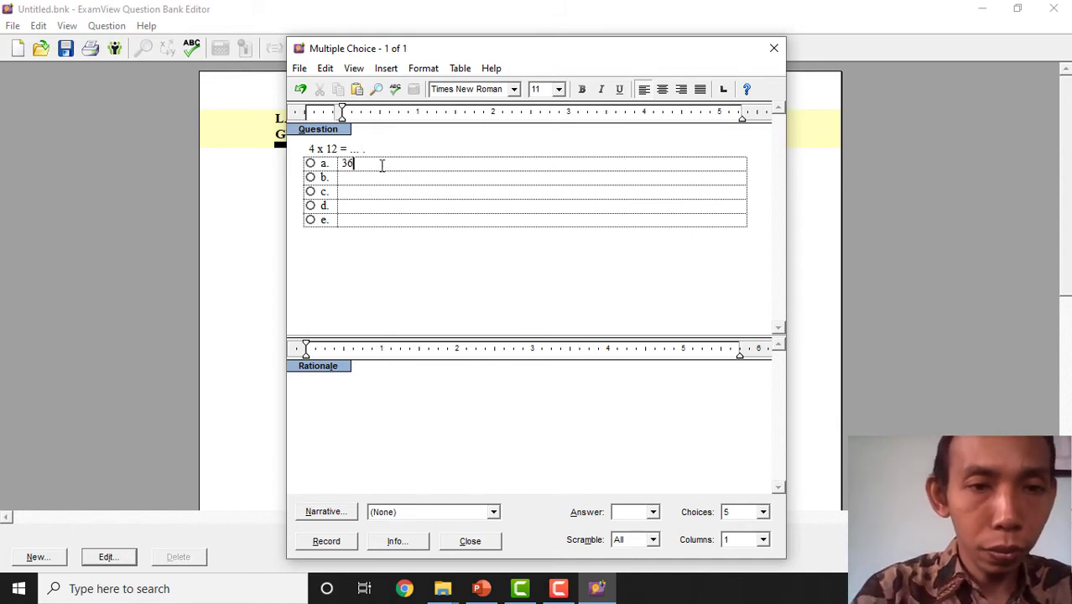
{"action": "left_click", "coordinate": [351, 180]}
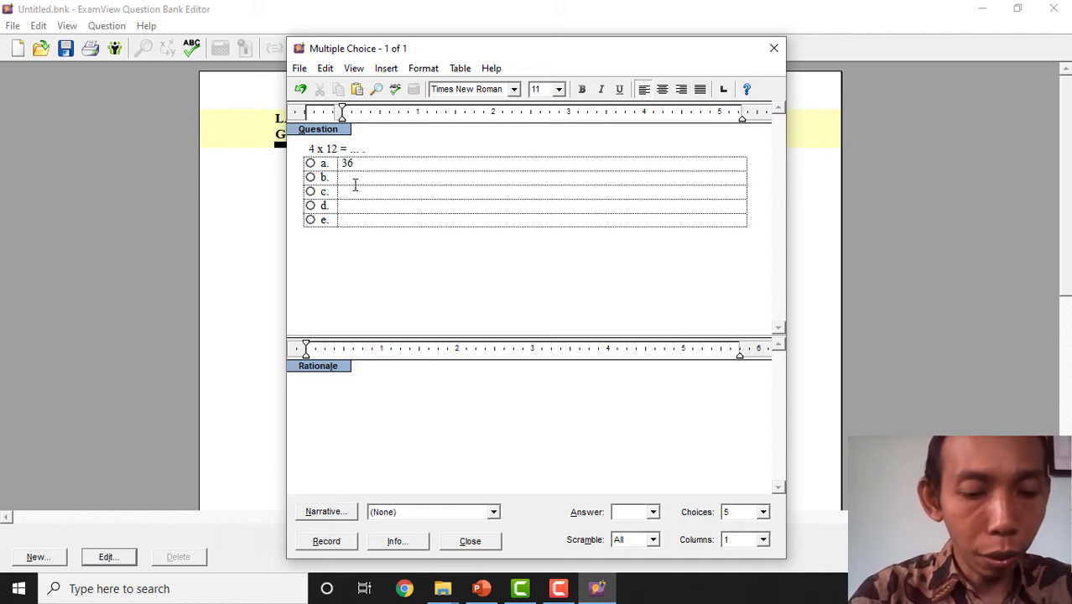
{"action": "type", "text": "48"}
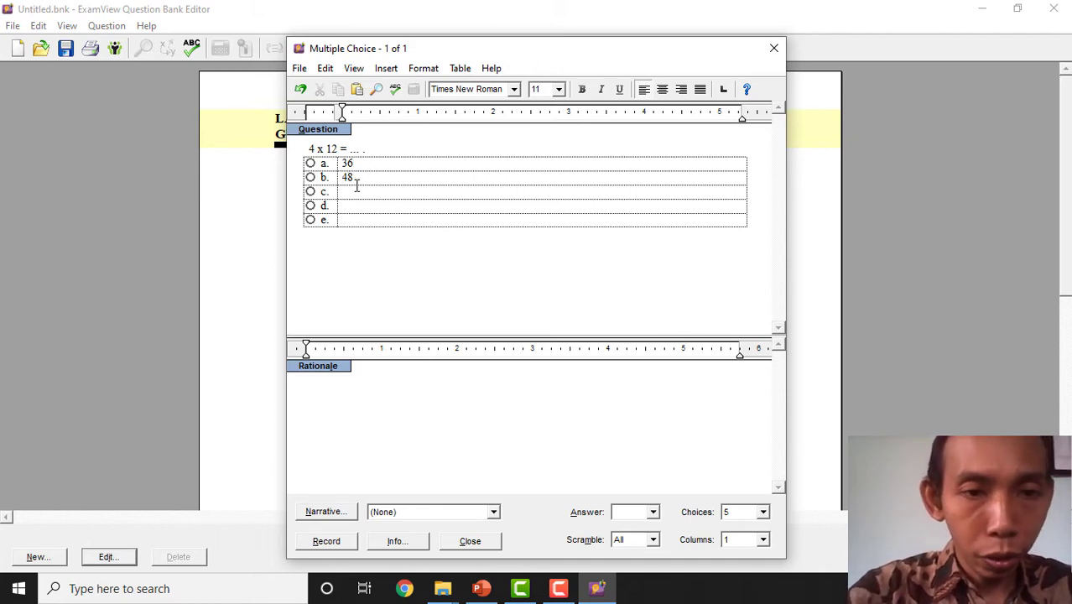
{"action": "left_click", "coordinate": [360, 192]}
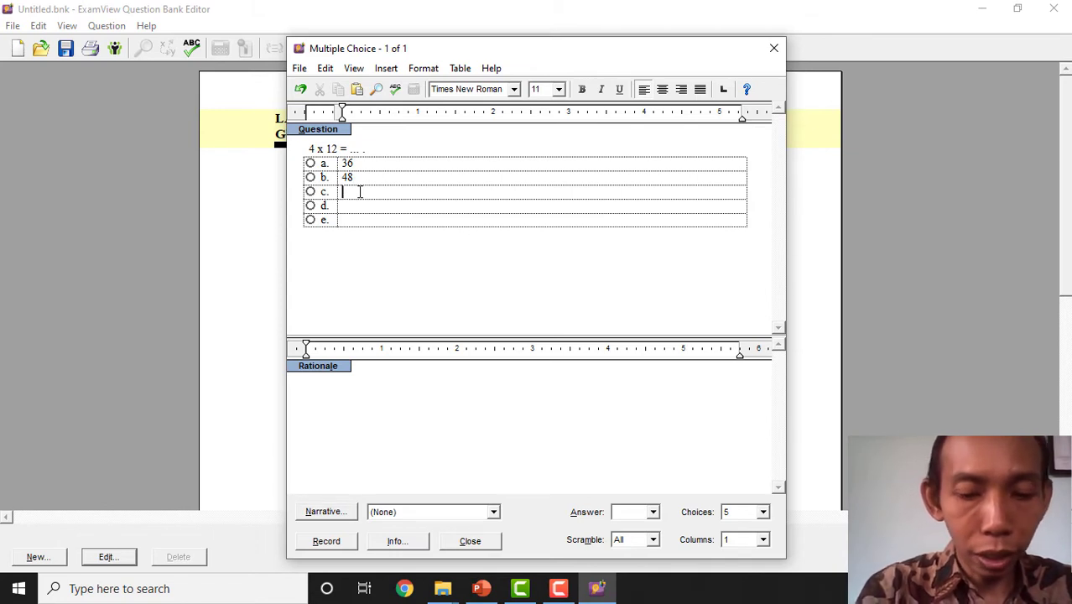
{"action": "type", "text": "96"}
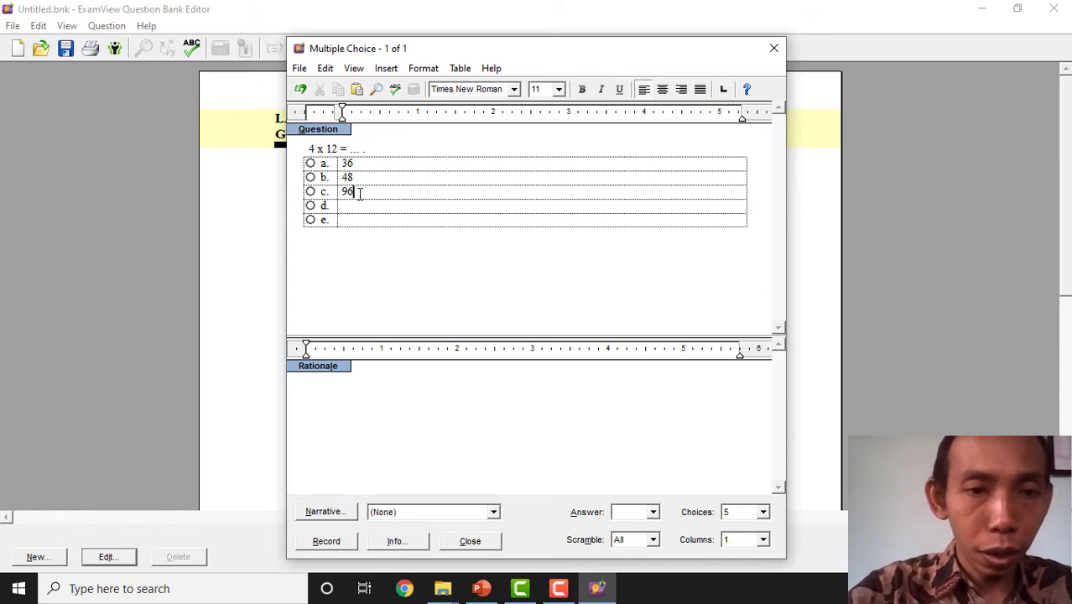
{"action": "left_click", "coordinate": [361, 204]}
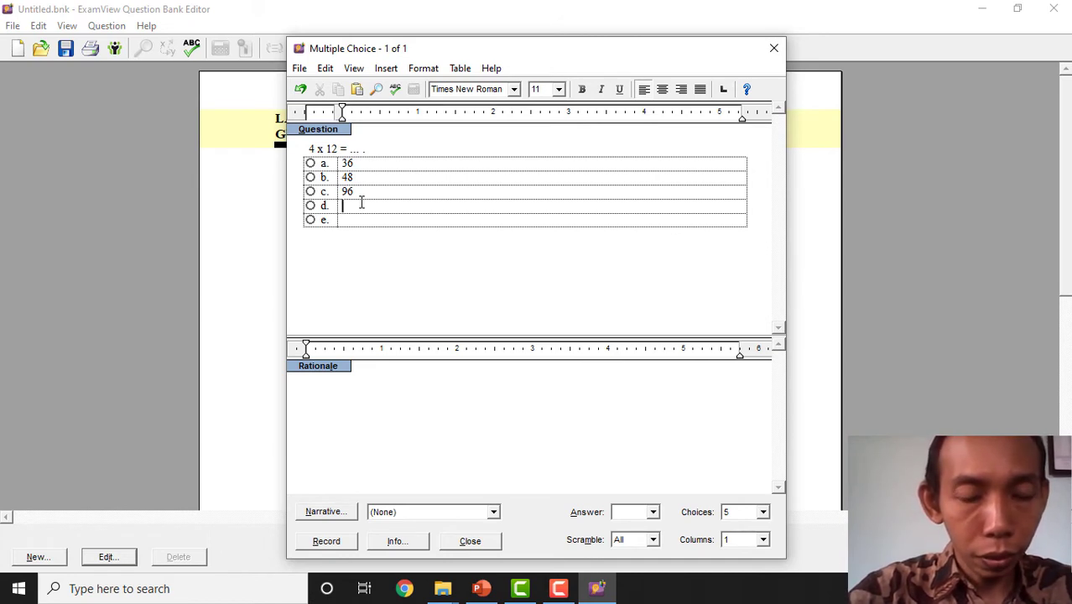
{"action": "left_click", "coordinate": [362, 202]}
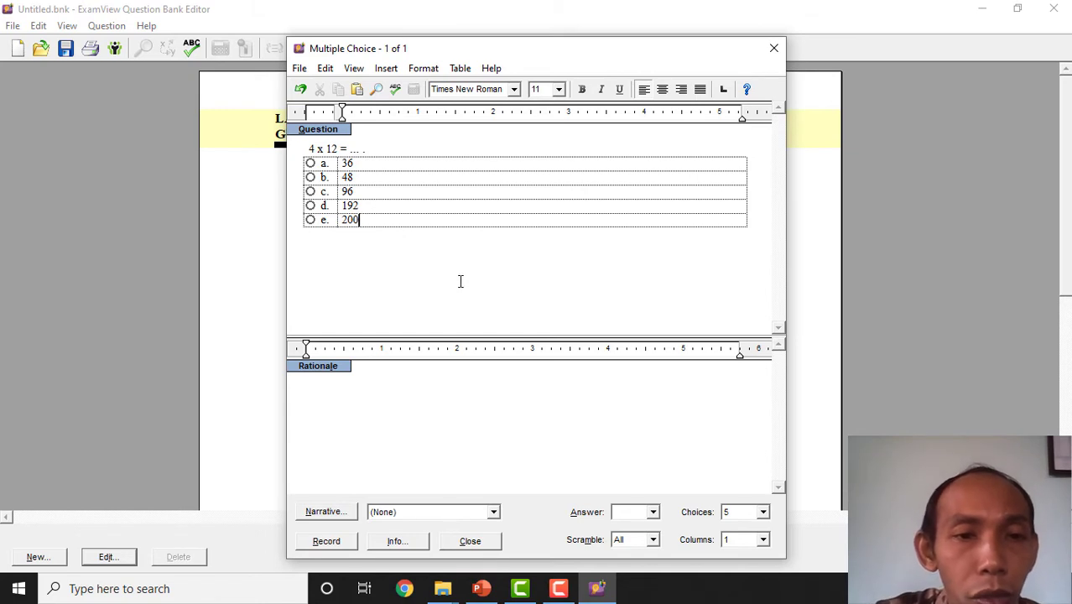
Step: Mark choice b as the correct answer and record the question in the bank
{"action": "left_click", "coordinate": [311, 178]}
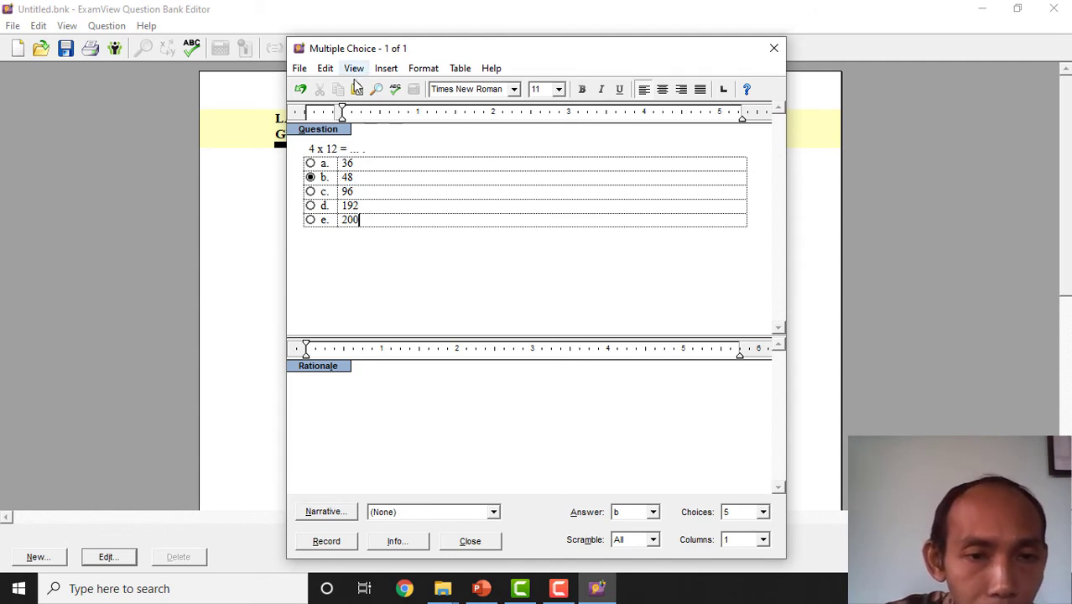
{"action": "left_click", "coordinate": [341, 545]}
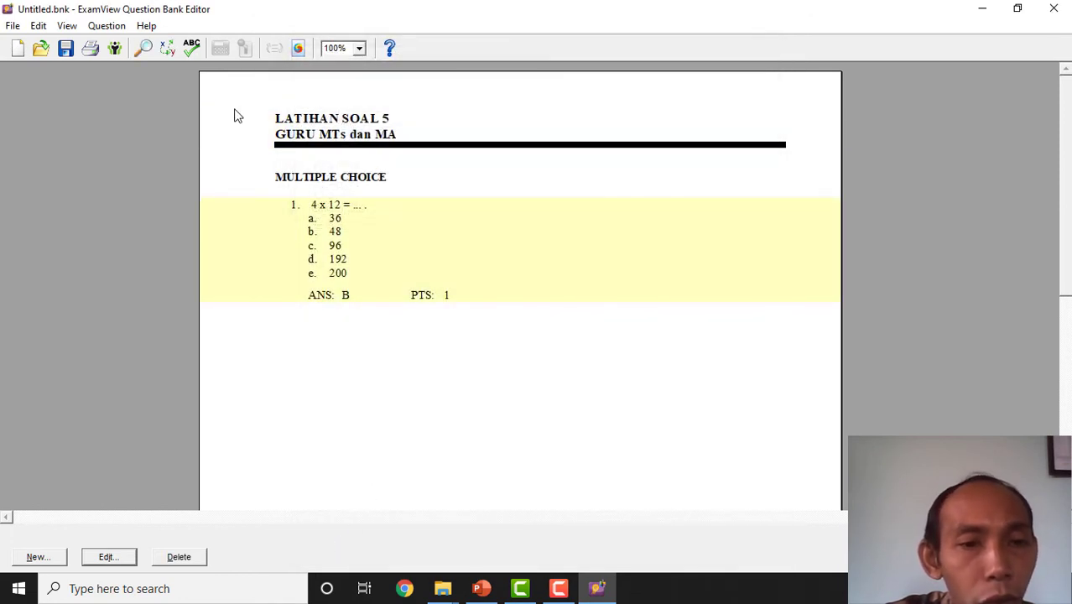
Step: Add a second multiple-choice question with the text "10 - 2 = ... ."
{"action": "left_click", "coordinate": [39, 559]}
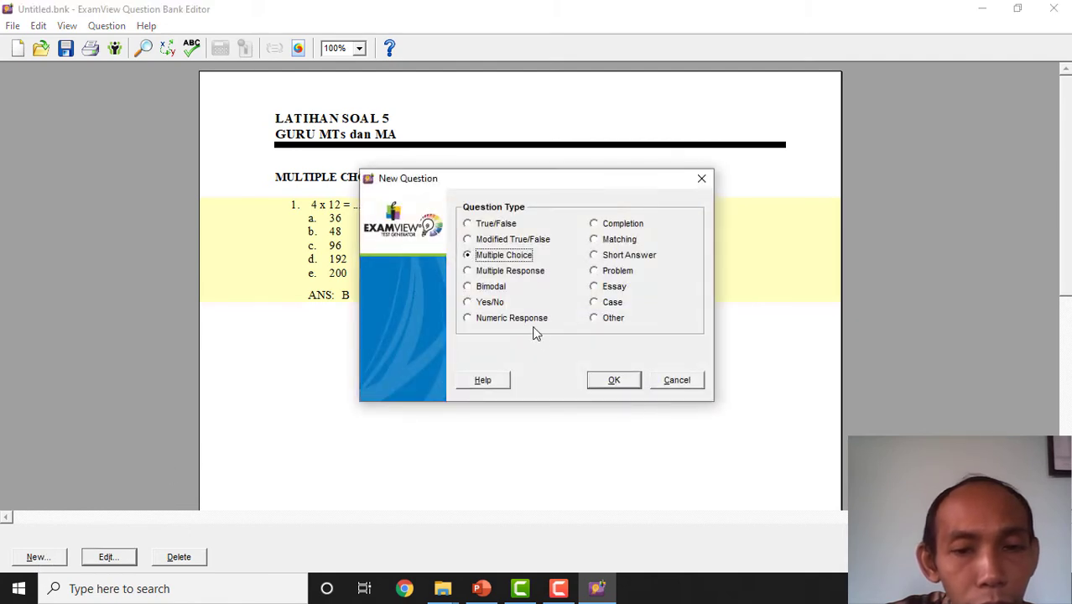
{"action": "left_click", "coordinate": [615, 379]}
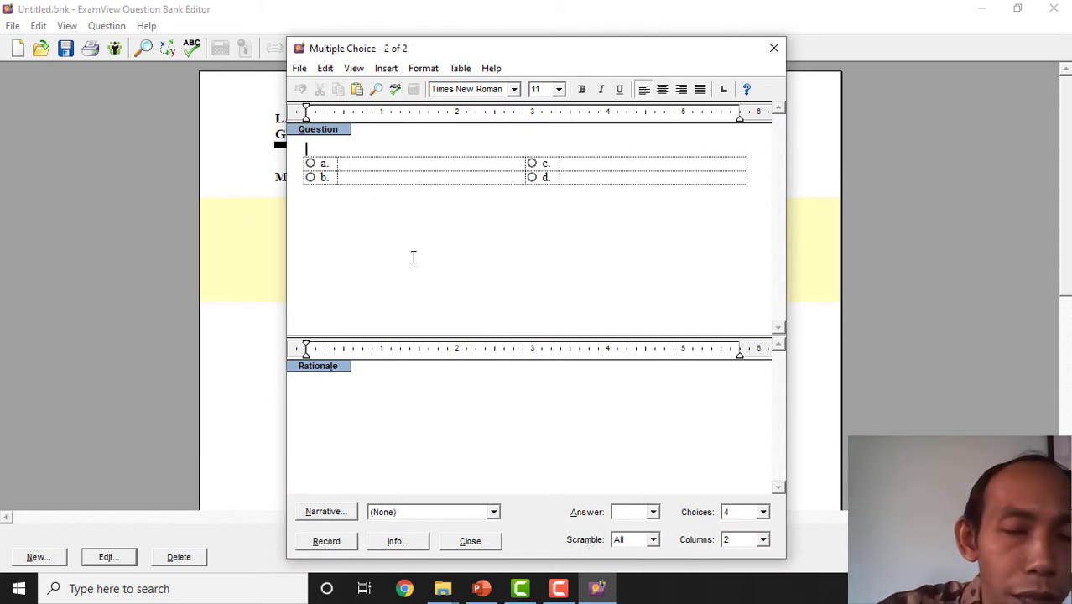
{"action": "type", "text": "19"}
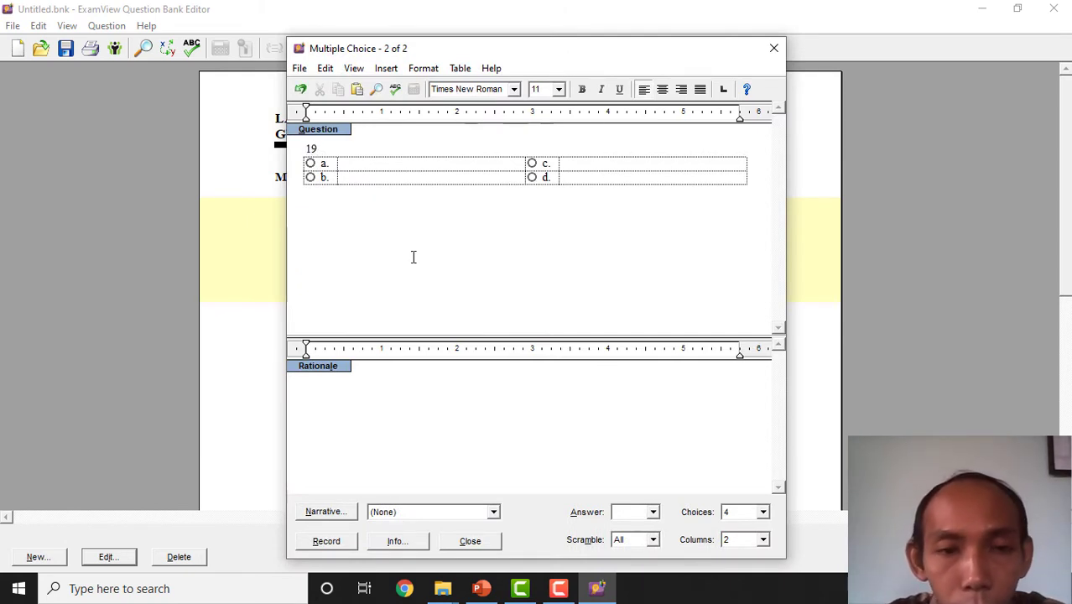
{"action": "key", "text": "BackSpace"}
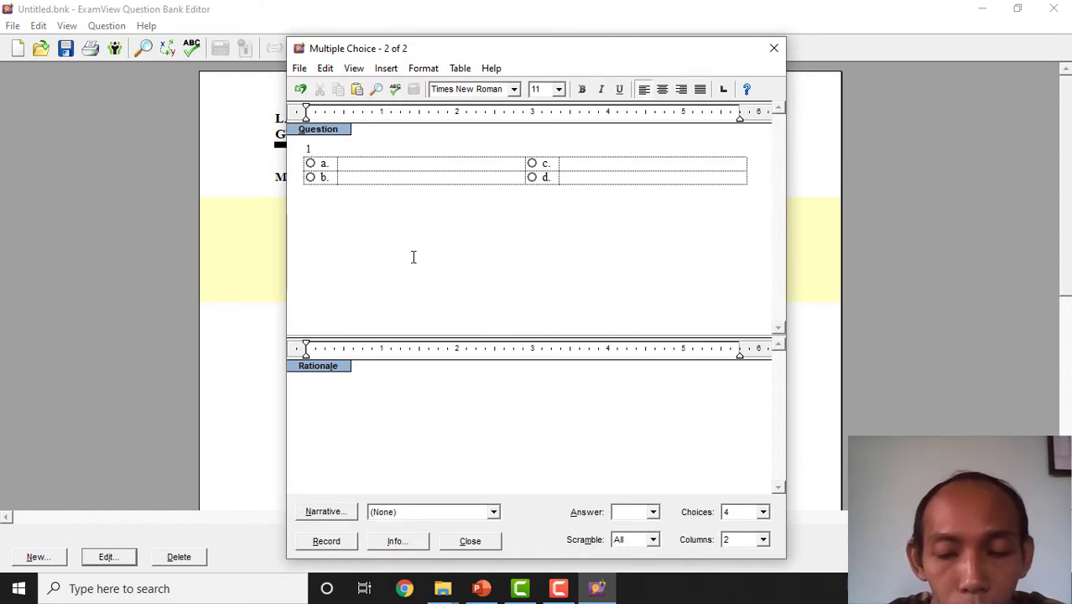
{"action": "type", "text": "0 -2 "}
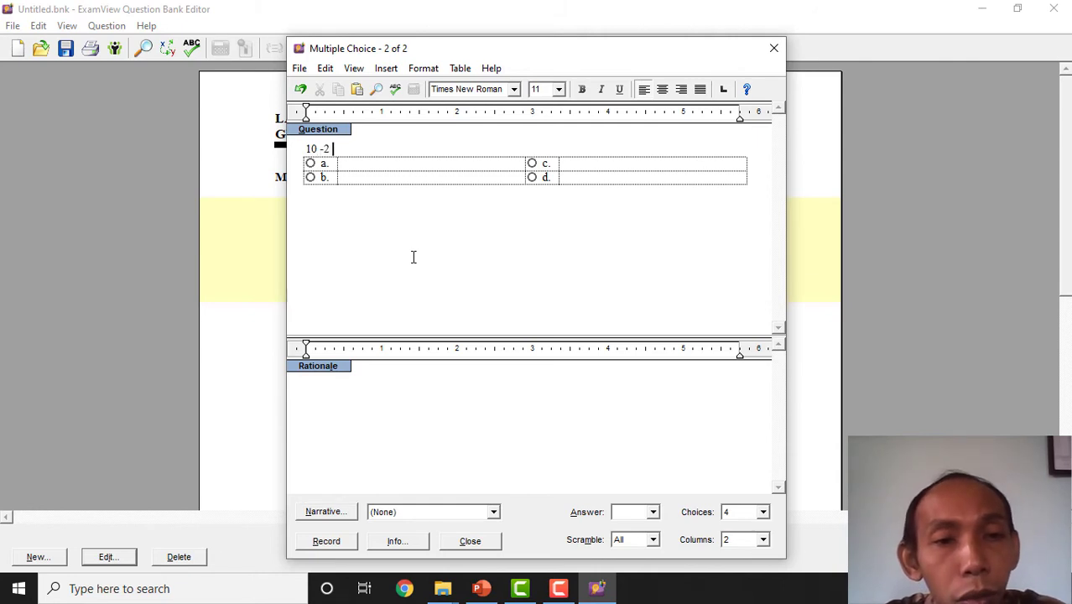
{"action": "type", "text": " 2 "}
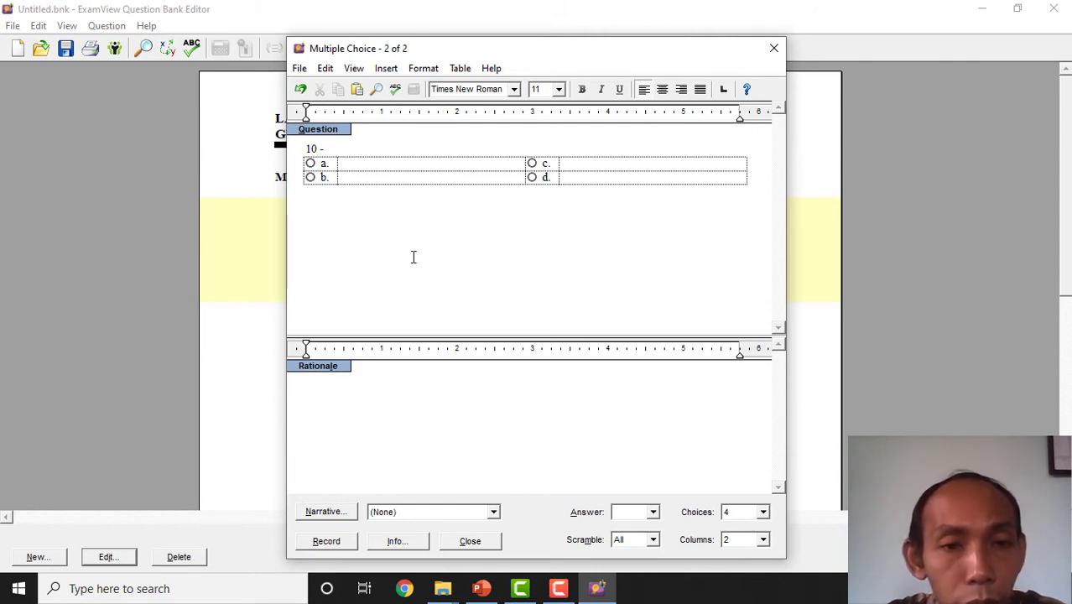
{"action": "type", "text": "= ... ."}
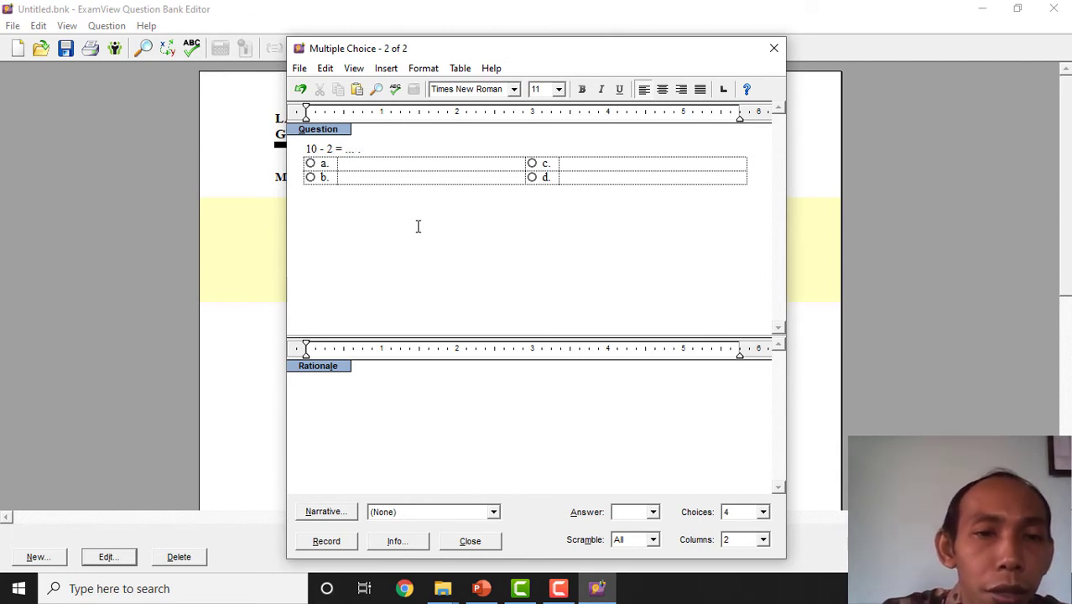
Step: Fill in choices a 8, b 6, c 4 and d 2 with a as the correct answer, and record the question
{"action": "left_click", "coordinate": [400, 169]}
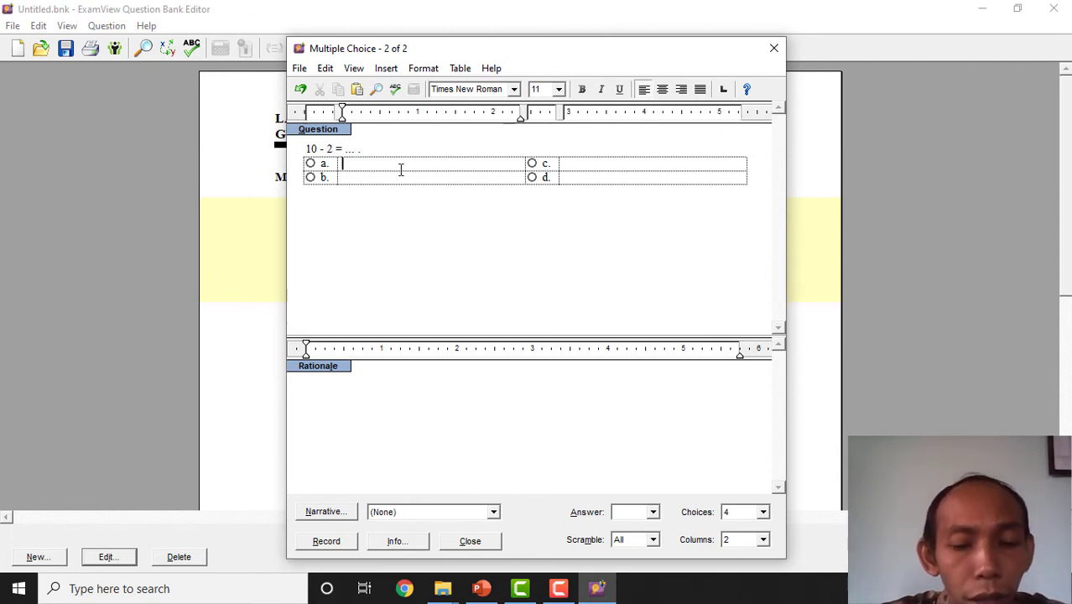
{"action": "type", "text": "8"}
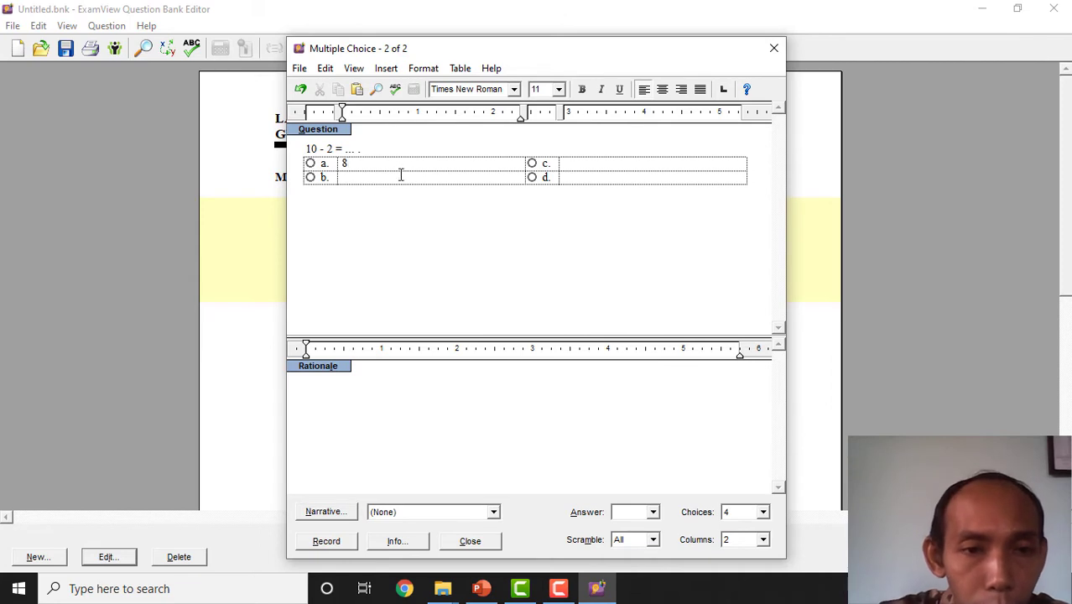
{"action": "left_click", "coordinate": [400, 178]}
{"action": "type", "text": "6"}
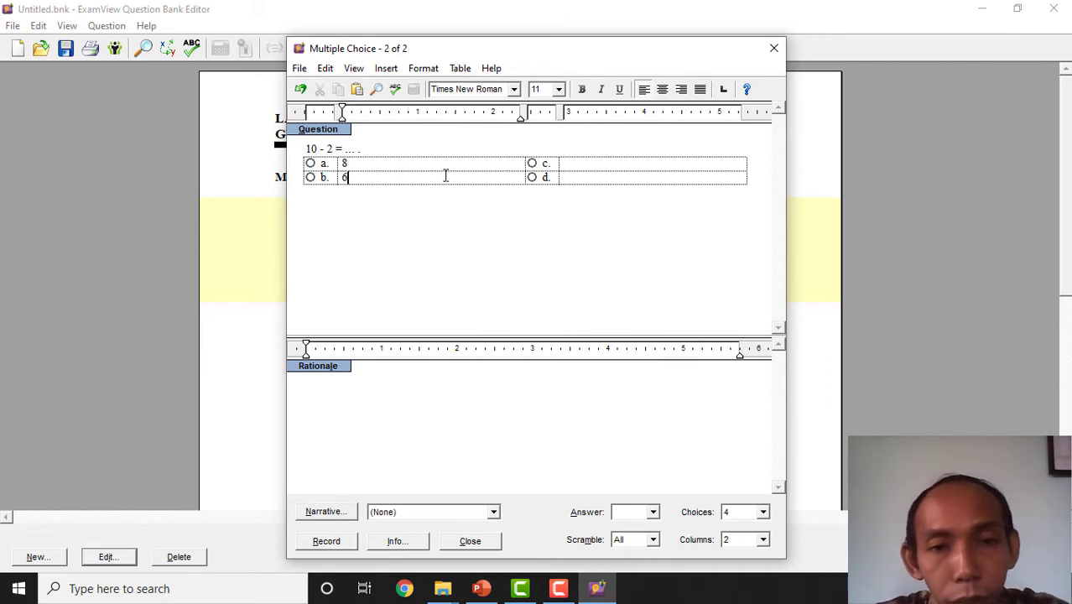
{"action": "left_click", "coordinate": [599, 163]}
{"action": "type", "text": "4"}
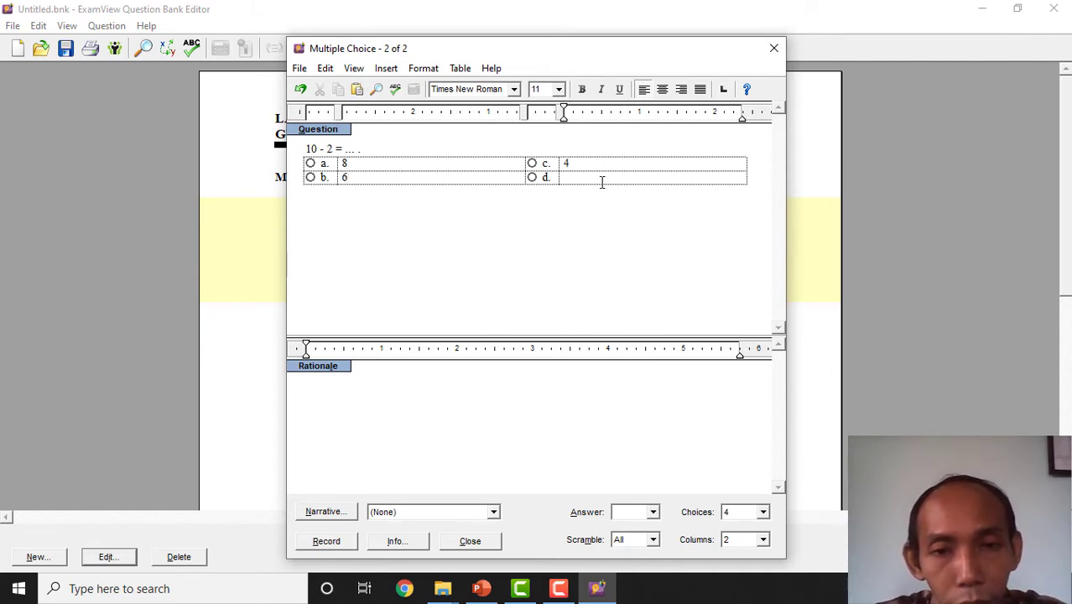
{"action": "left_click", "coordinate": [598, 180]}
{"action": "type", "text": "2"}
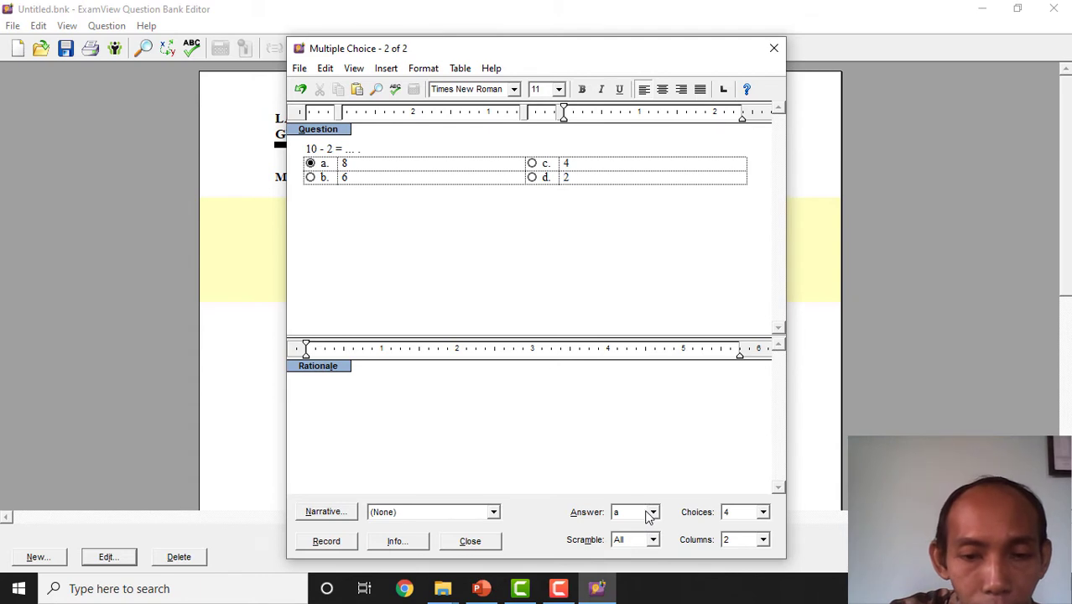
{"action": "left_click", "coordinate": [345, 542]}
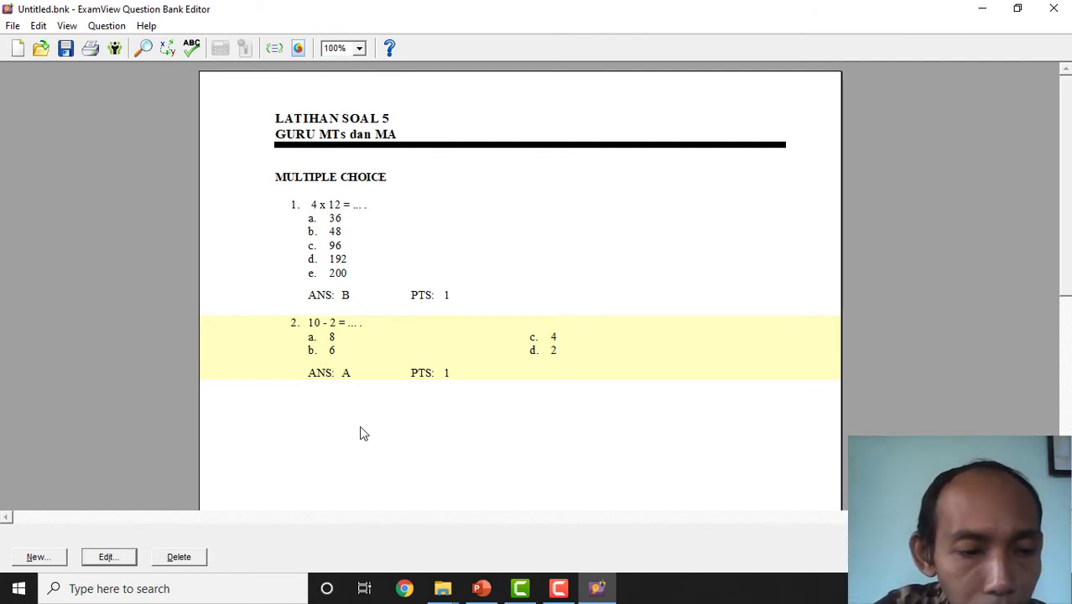
Step: Edit question 2 to arrange its answer choices in 1 column and record the change
{"action": "left_click", "coordinate": [109, 557]}
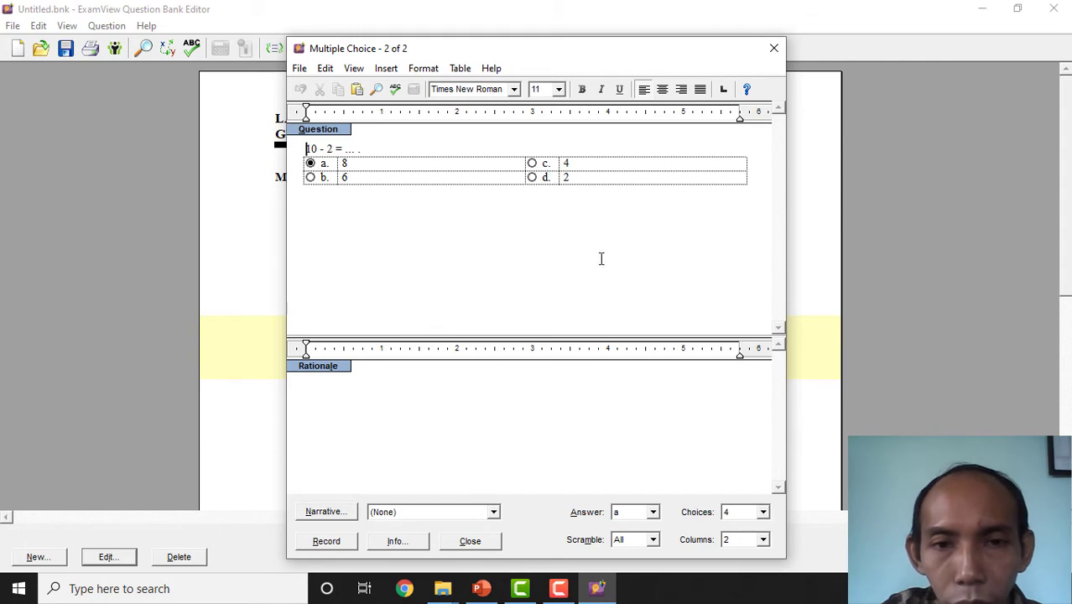
{"action": "left_click", "coordinate": [763, 543]}
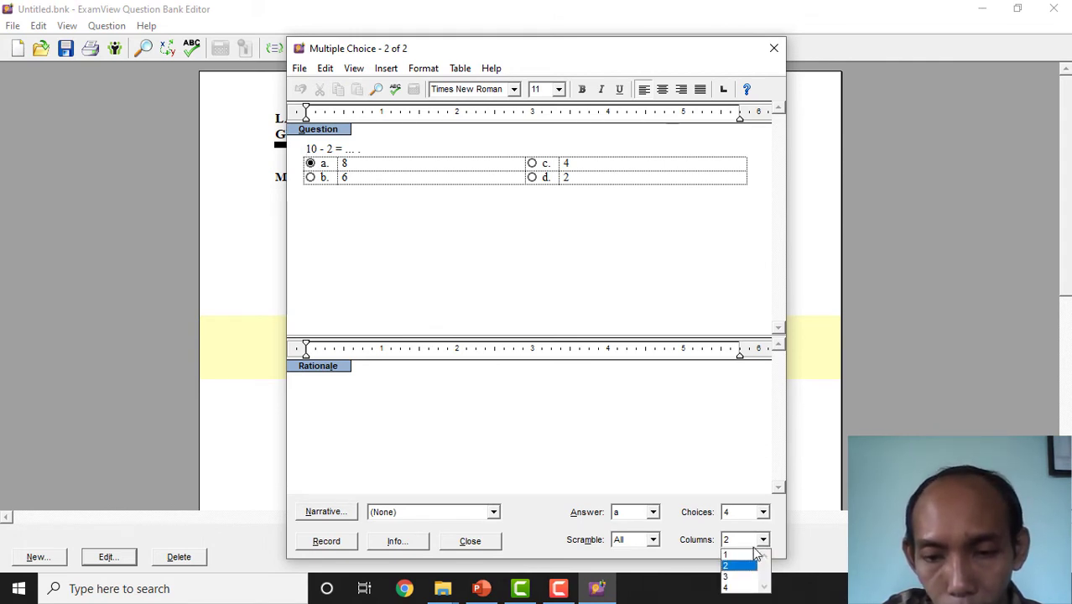
{"action": "left_click", "coordinate": [743, 556]}
{"action": "left_click", "coordinate": [326, 541]}
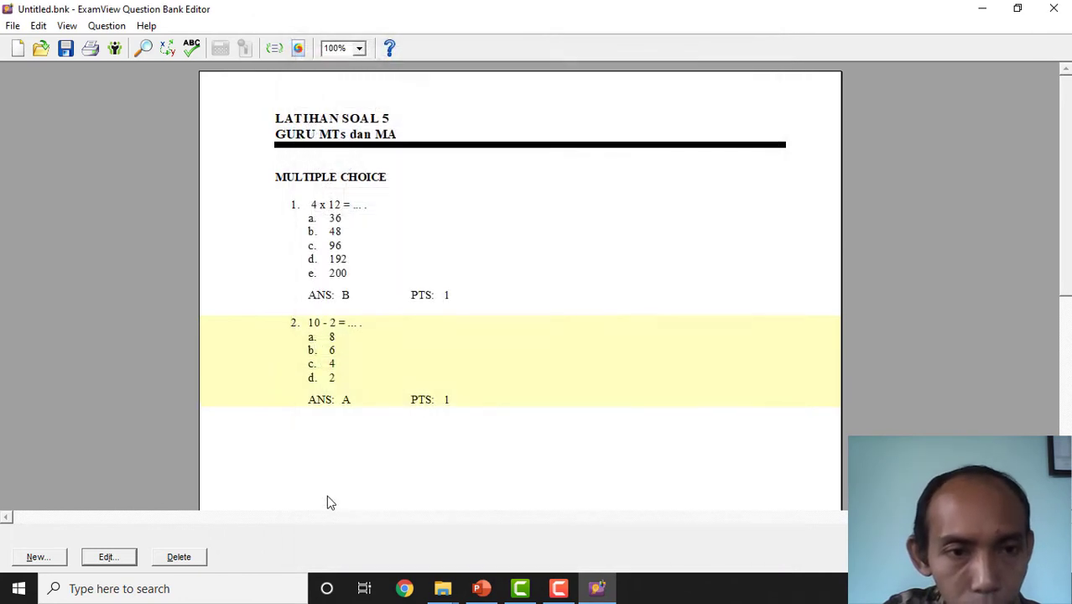
Step: Add a third multiple-choice question with the text "Perhatikan gambar di bawah ini !" followed by two line breaks
{"action": "scroll", "coordinate": [460, 384], "scroll_direction": "down", "scroll_amount": 1}
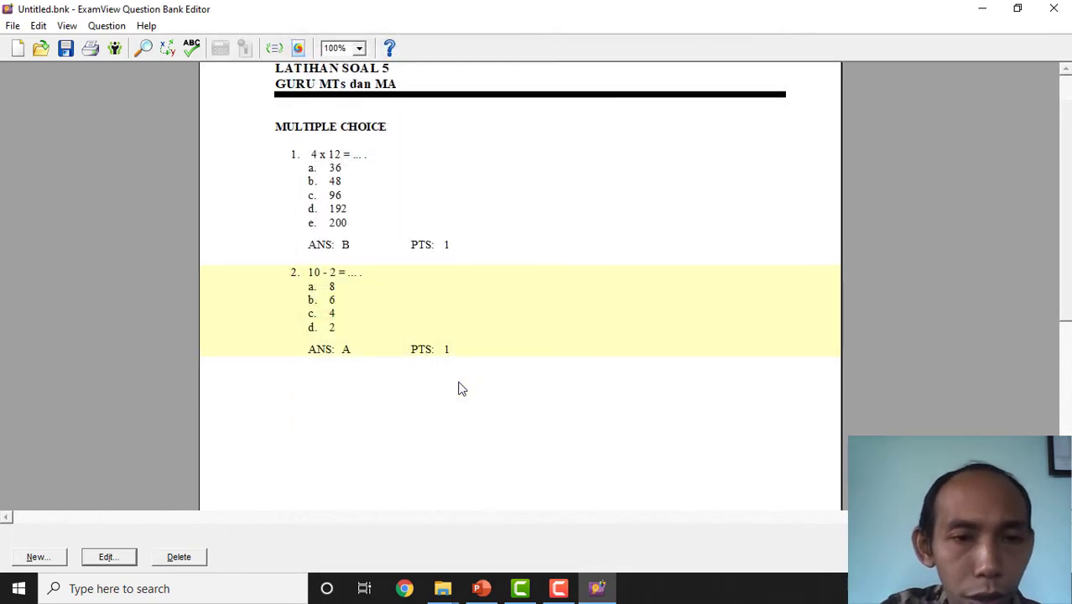
{"action": "left_click", "coordinate": [59, 558]}
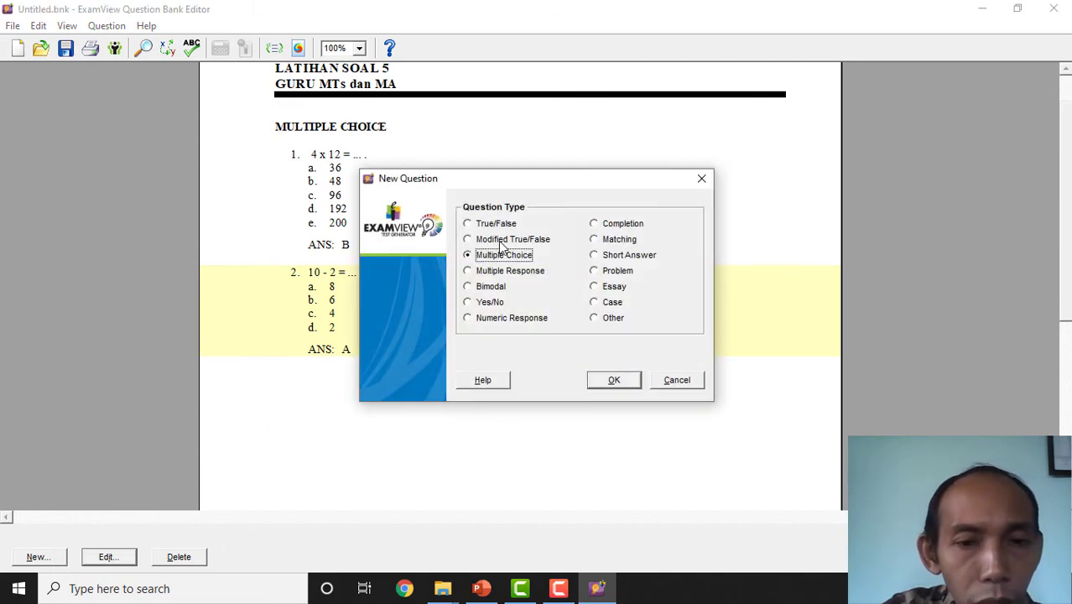
{"action": "left_click", "coordinate": [619, 386]}
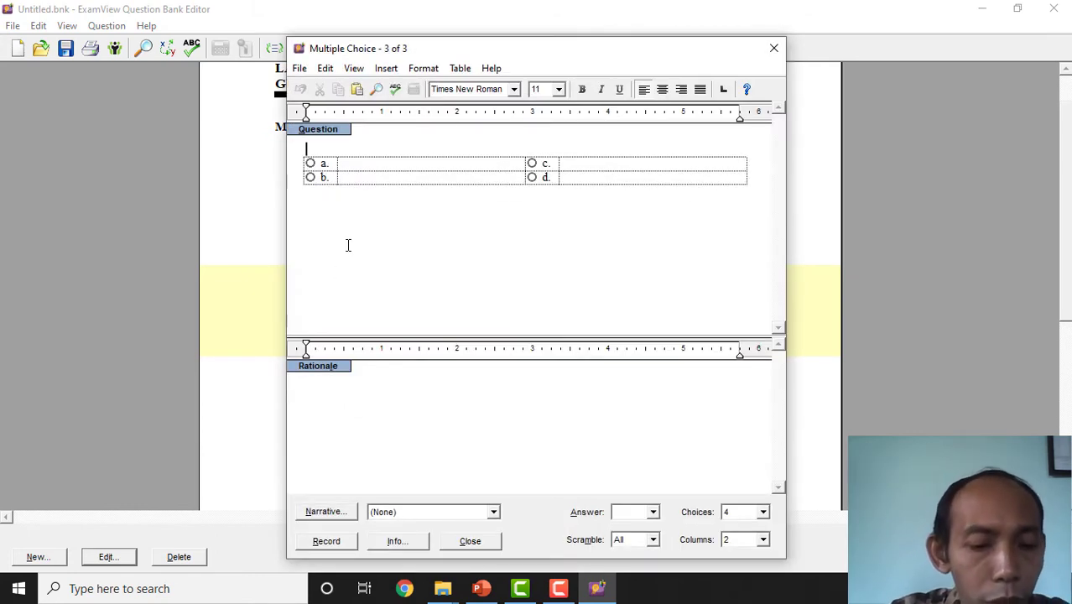
{"action": "type", "text": "Perhat"}
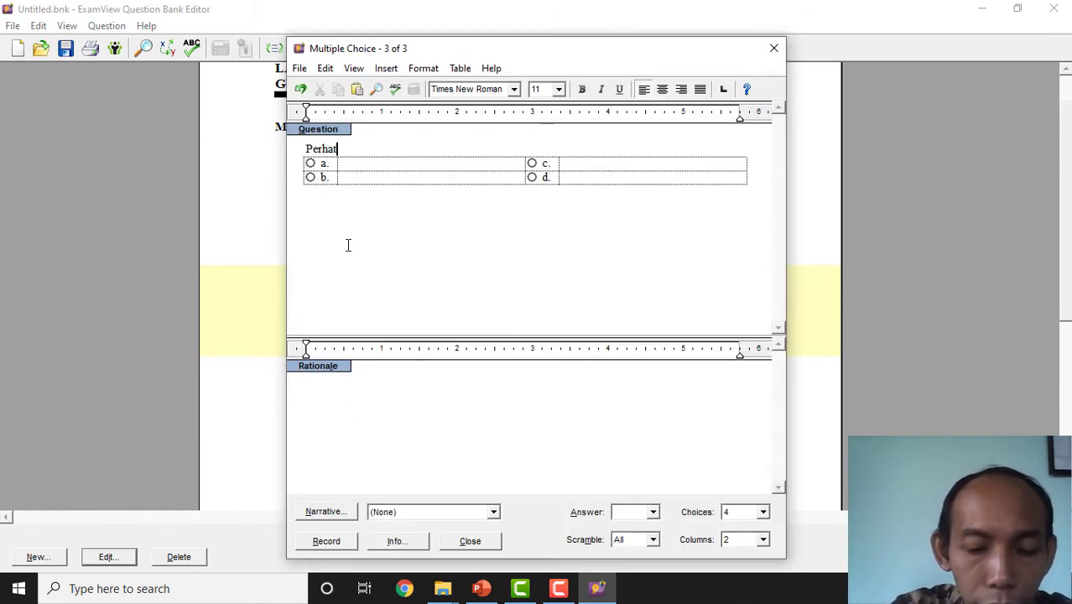
{"action": "type", "text": "ik"}
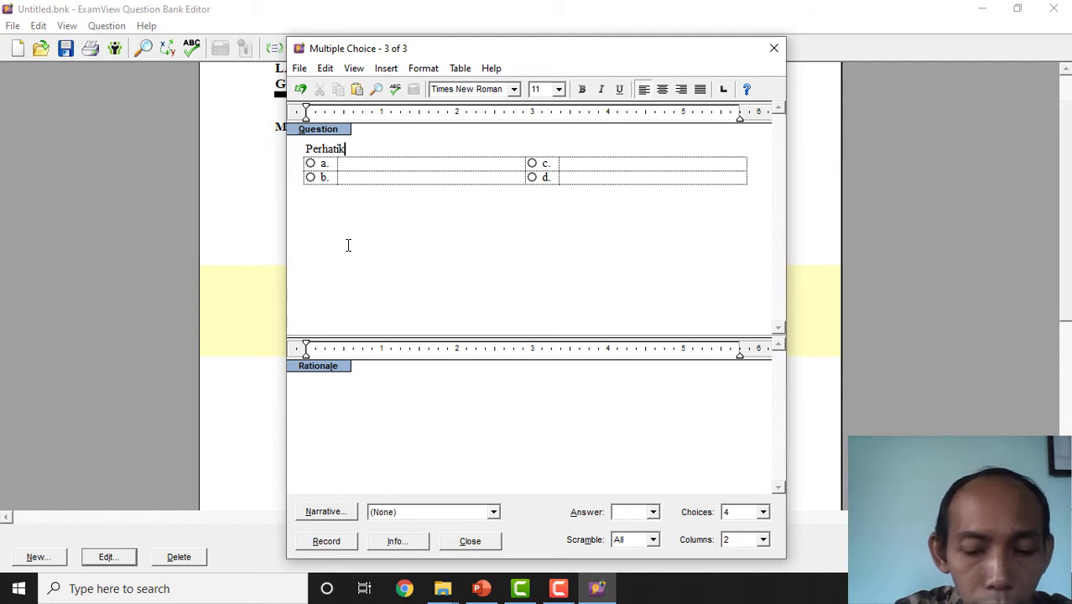
{"action": "type", "text": "an gambar"}
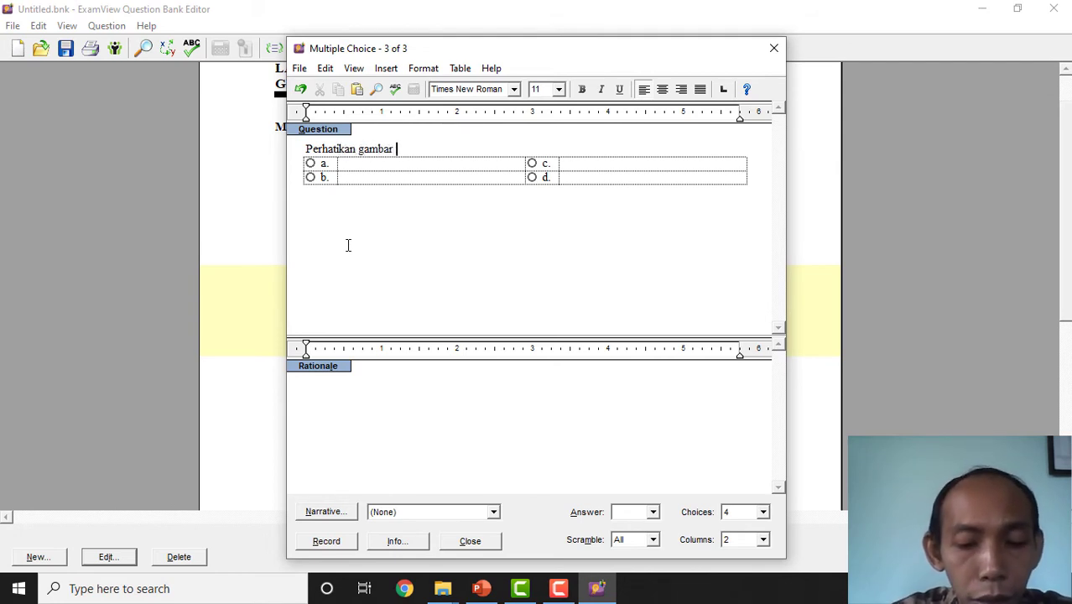
{"action": "type", "text": " di bawah "}
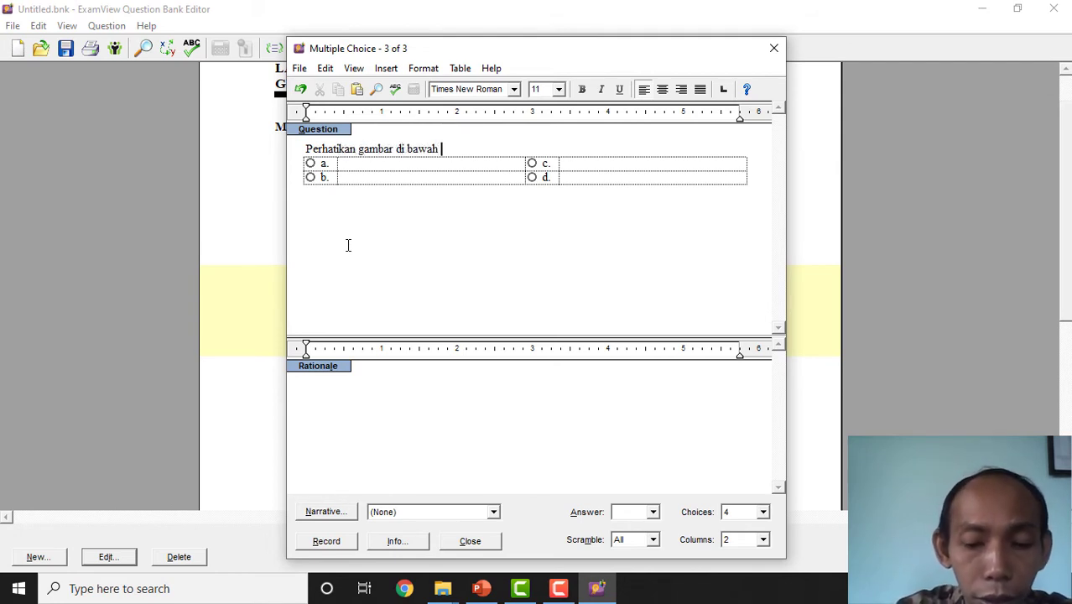
{"action": "type", "text": "ini !"}
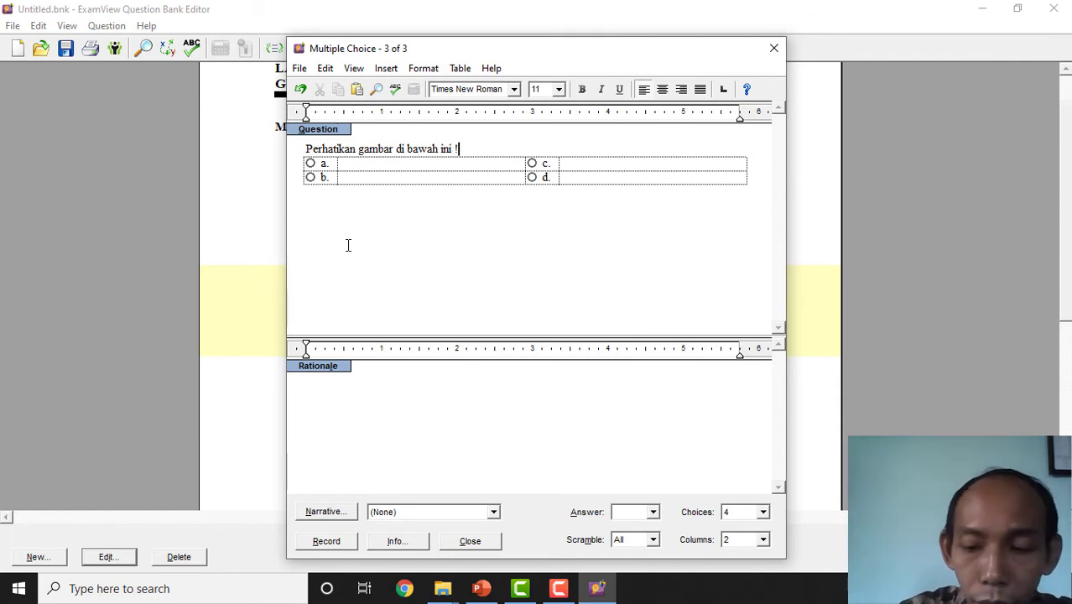
{"action": "key", "text": "Return"}
{"action": "key", "text": "Return"}
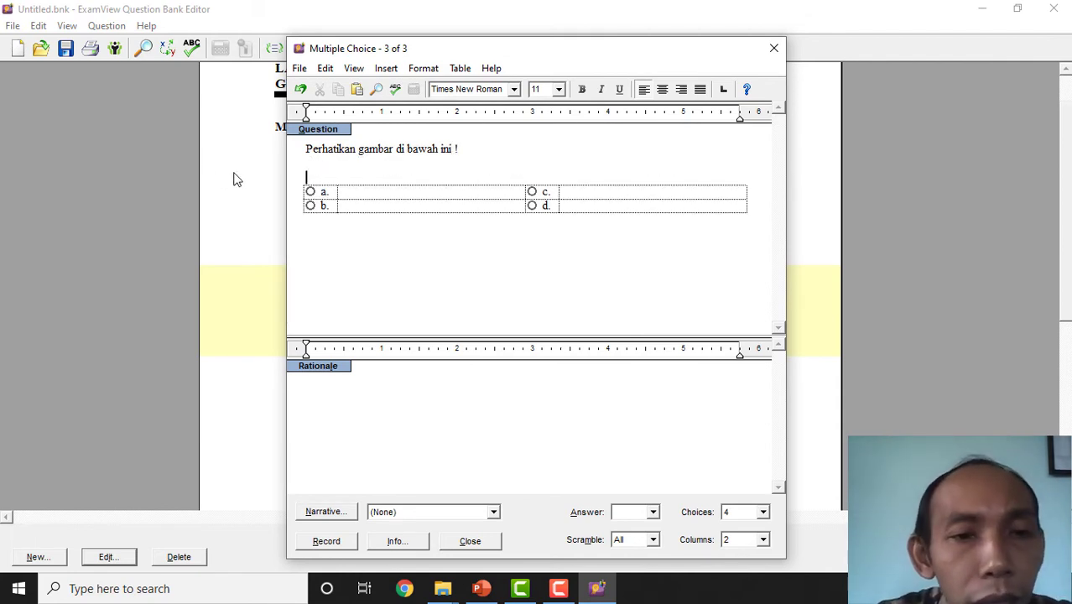
Step: Start inserting a picture below the question text and browse to the New Volume (D:) drive
{"action": "left_click", "coordinate": [385, 69]}
{"action": "left_click", "coordinate": [403, 87]}
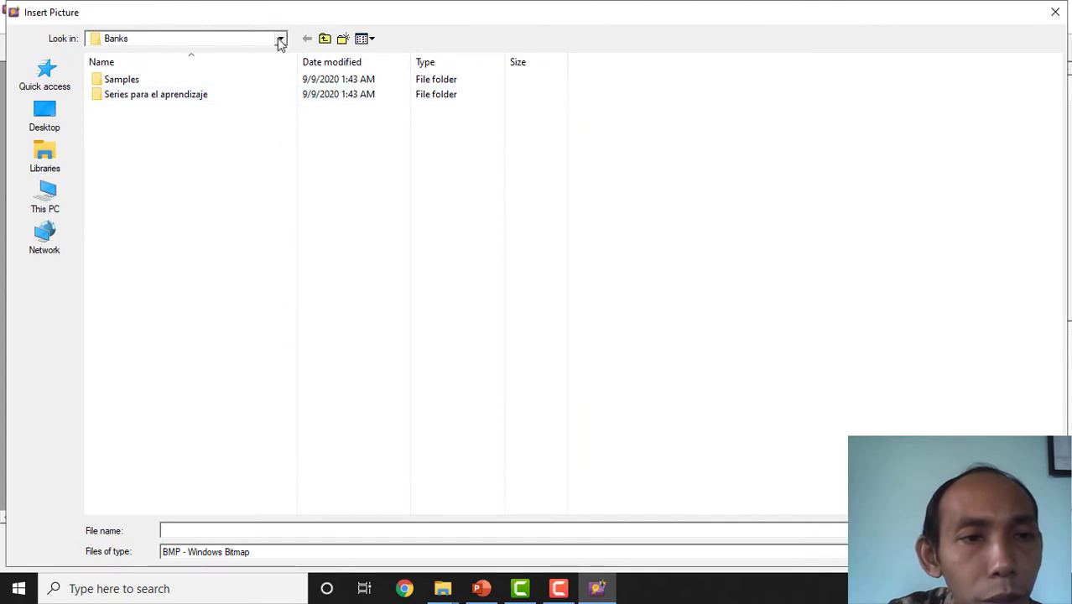
{"action": "left_click", "coordinate": [280, 38]}
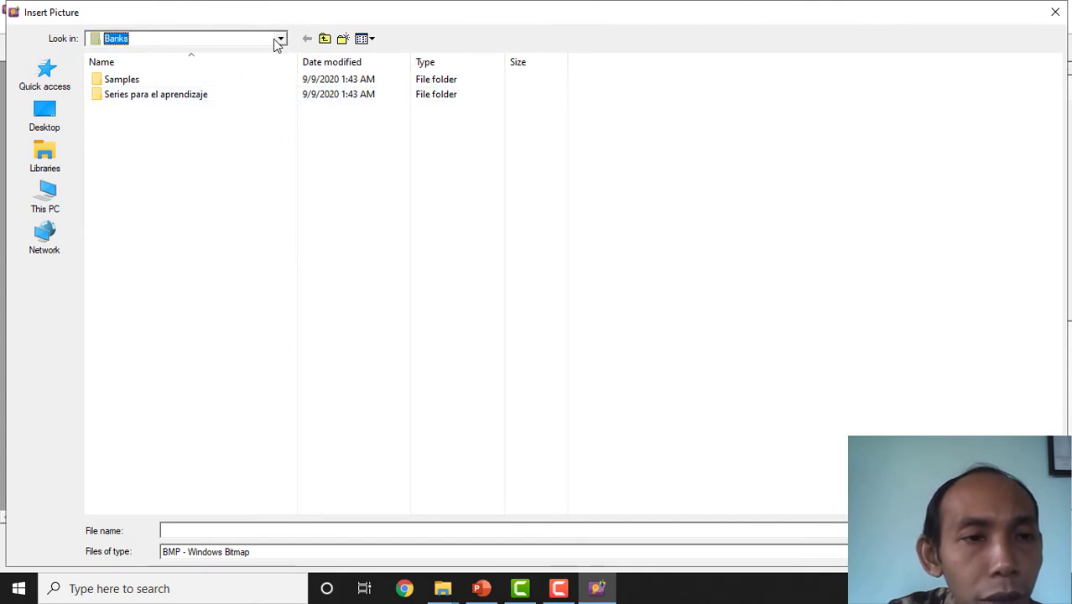
{"action": "left_click", "coordinate": [38, 209]}
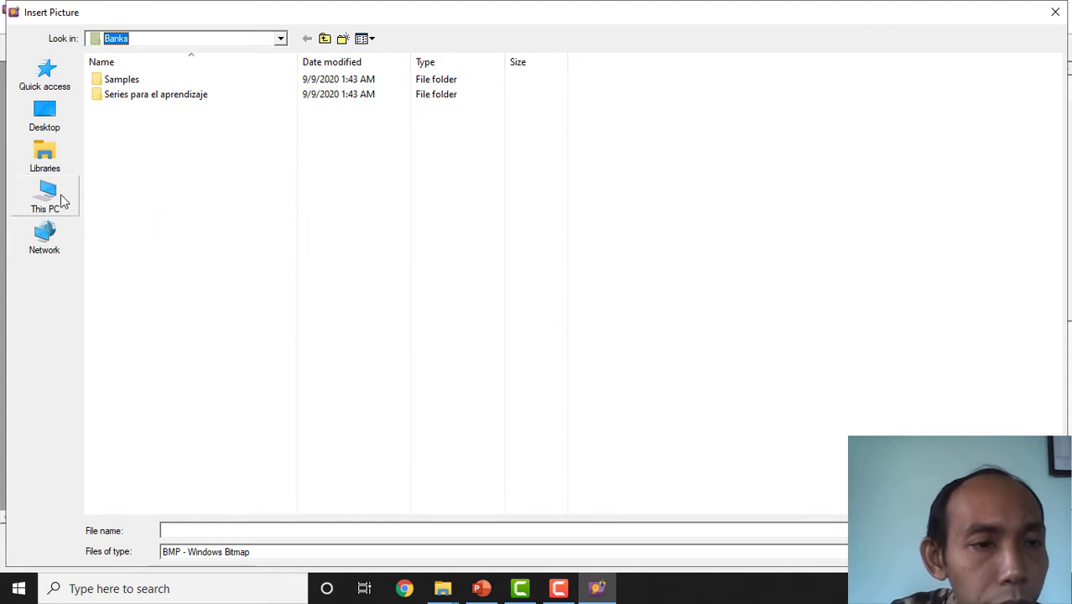
{"action": "left_click", "coordinate": [60, 201]}
{"action": "double_click", "coordinate": [338, 200]}
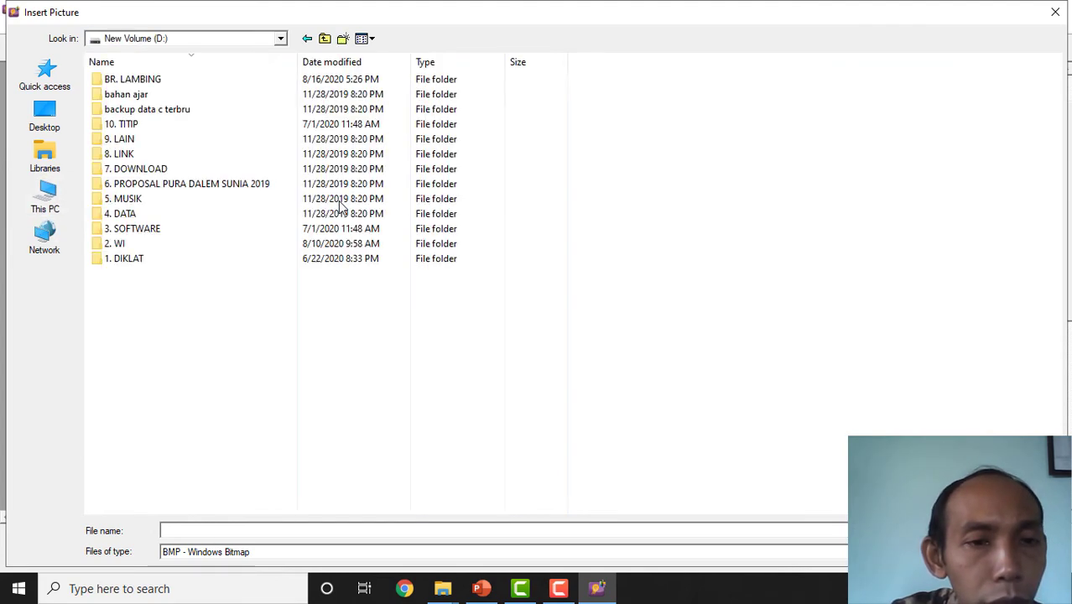
Step: Browse through 1. DIKLAT, DIKLAT 2020, Agustus and 1.MEDIA PEMBELAJARAN BERBASIS TIK to the GOOGLE DRIVE folder, and set the file type to JPG - JPEG
{"action": "scroll", "coordinate": [176, 258], "scroll_direction": "down", "scroll_amount": 3}
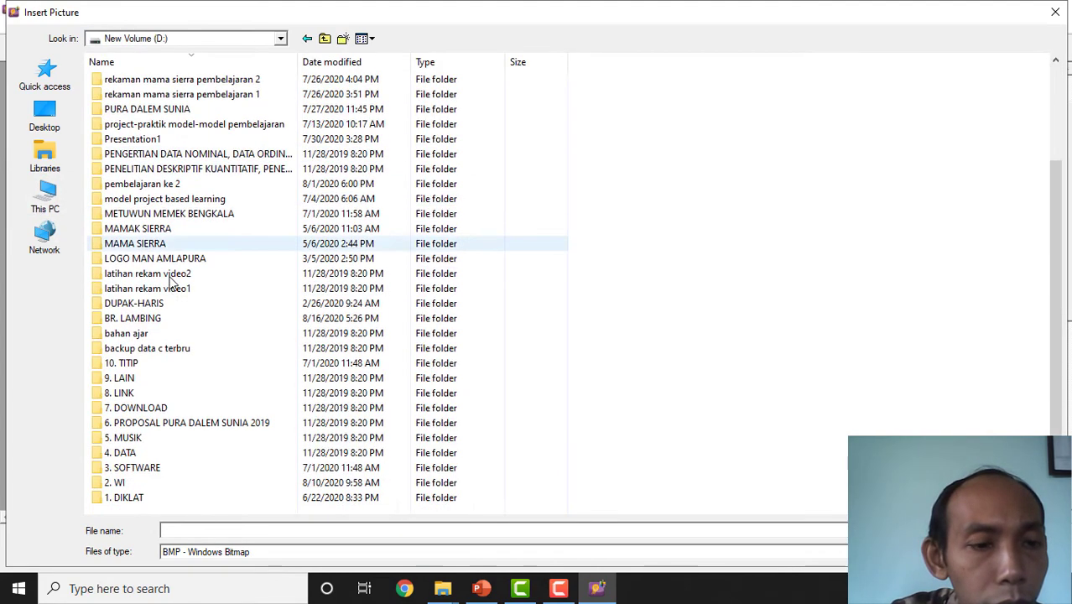
{"action": "double_click", "coordinate": [138, 494]}
{"action": "double_click", "coordinate": [155, 111]}
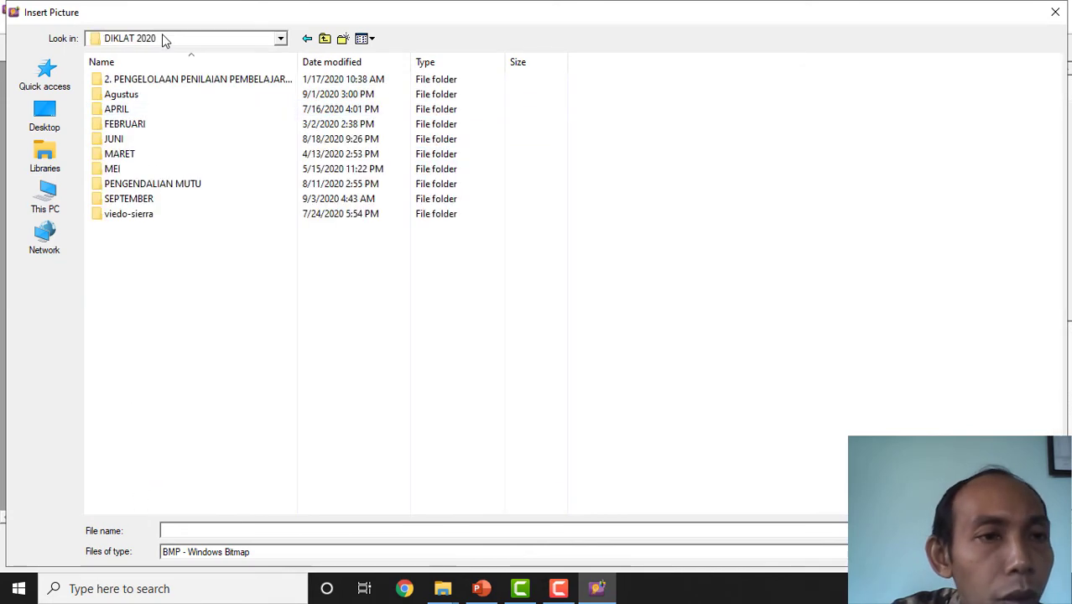
{"action": "double_click", "coordinate": [126, 93]}
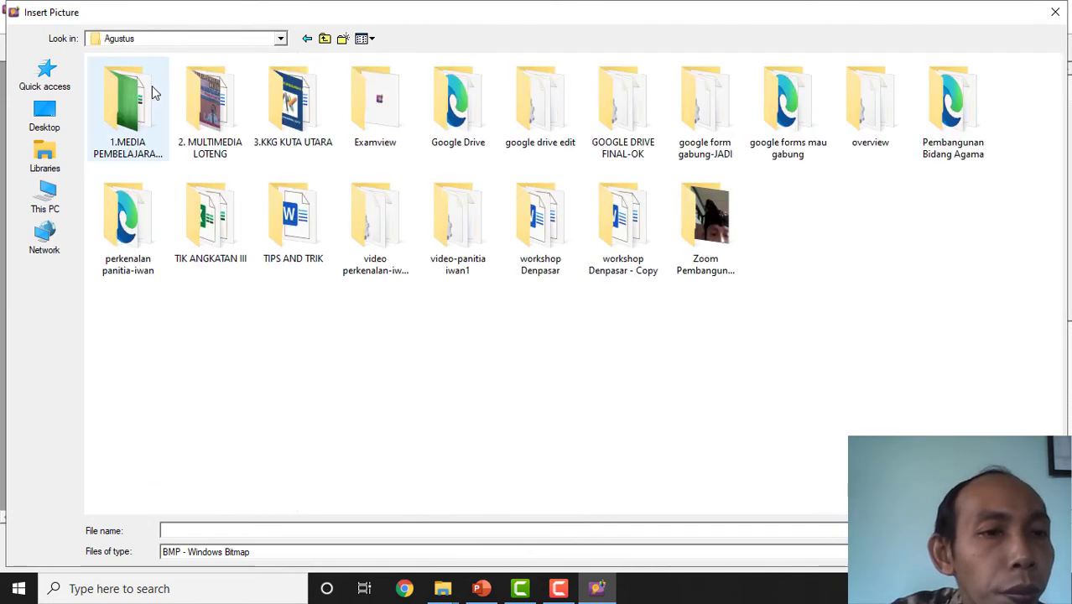
{"action": "double_click", "coordinate": [130, 130]}
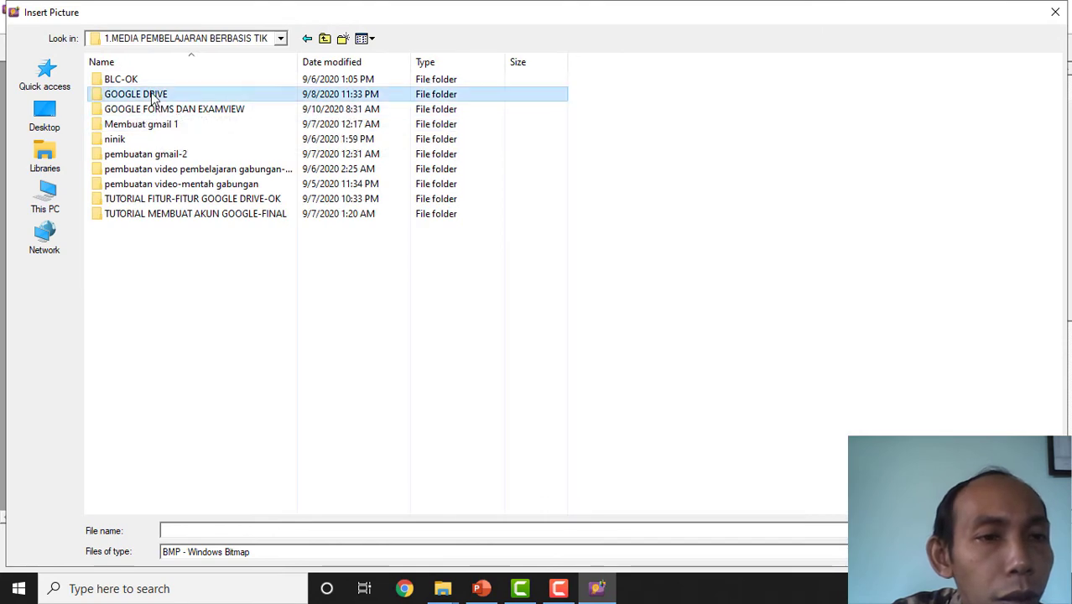
{"action": "double_click", "coordinate": [154, 96]}
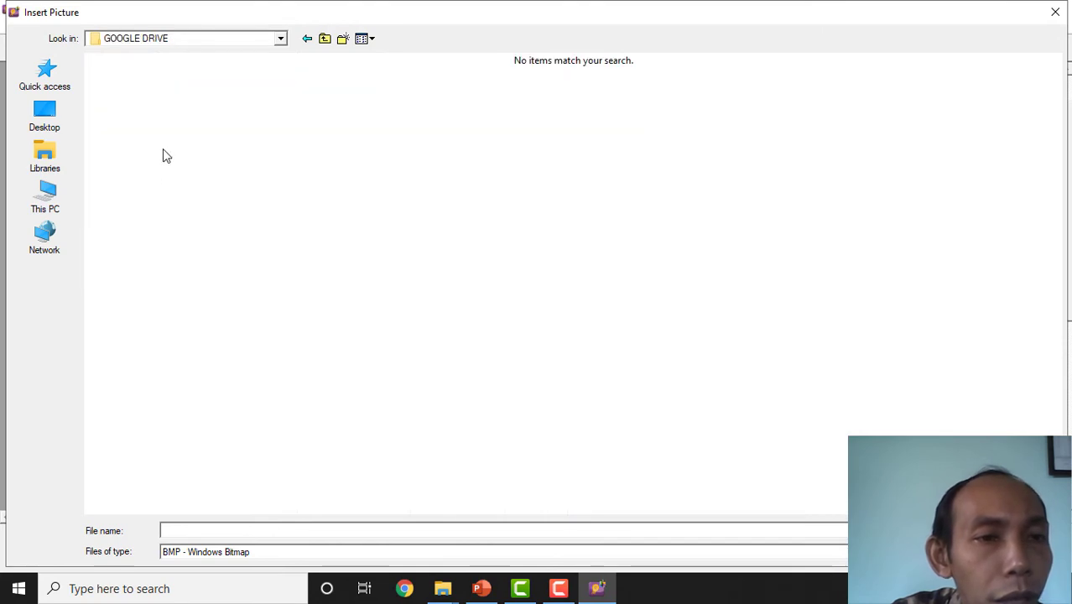
{"action": "left_click", "coordinate": [270, 550]}
{"action": "left_click", "coordinate": [193, 516]}
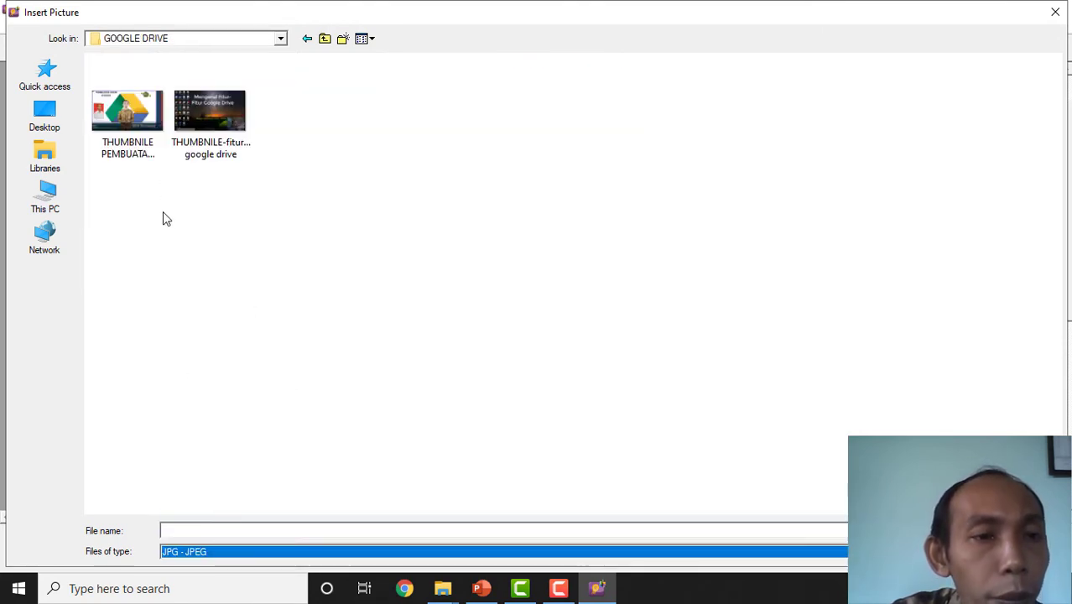
Step: Insert the THUMBNILE PEMBUATAN AKUN picture from the GOOGLE DRIVE folder below the text of question 3
{"action": "left_click", "coordinate": [143, 158]}
{"action": "key", "text": "Return"}
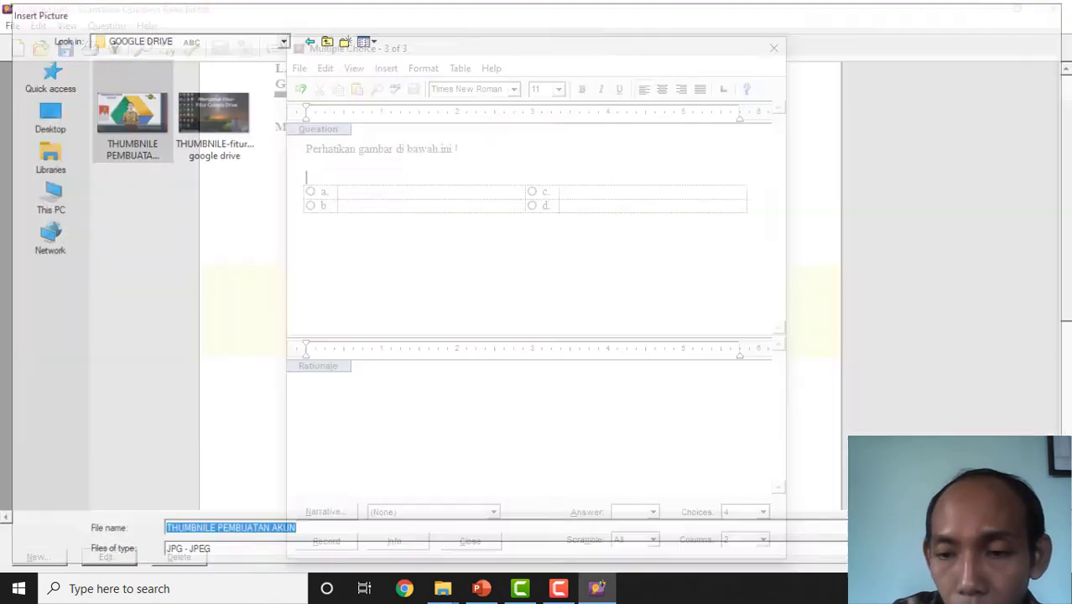
{"action": "scroll", "coordinate": [474, 275], "scroll_direction": "up", "scroll_amount": 3}
{"action": "scroll", "coordinate": [474, 275], "scroll_direction": "up", "scroll_amount": 4}
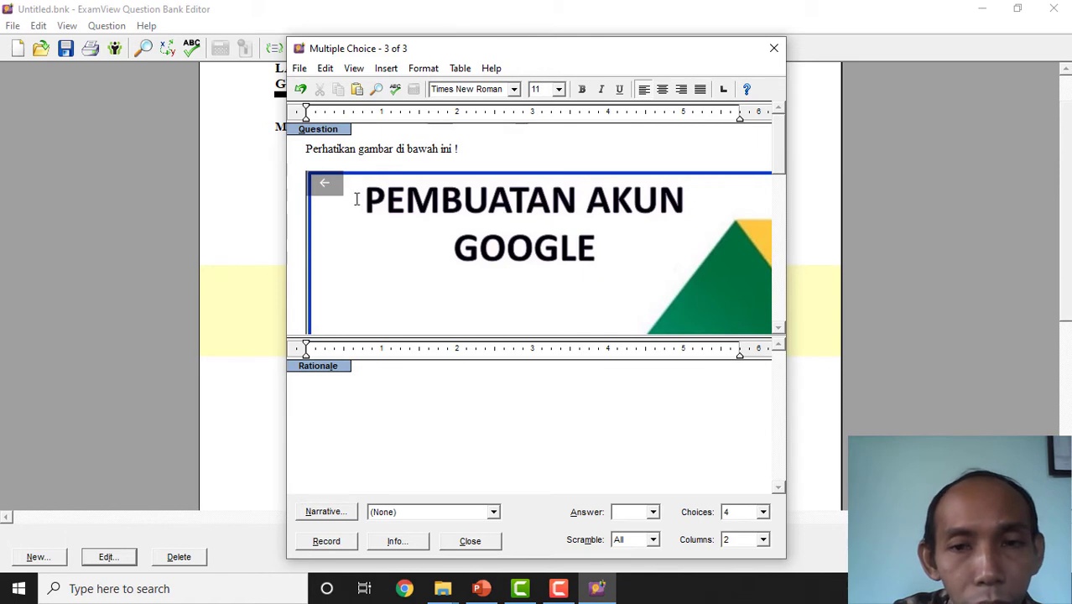
Step: Shrink the inserted picture proportionally to about 3.6 inches wide so it fits within the question area
{"action": "left_click", "coordinate": [309, 174]}
{"action": "left_click_drag", "start_coordinate": [321, 181], "coordinate": [797, 364]}
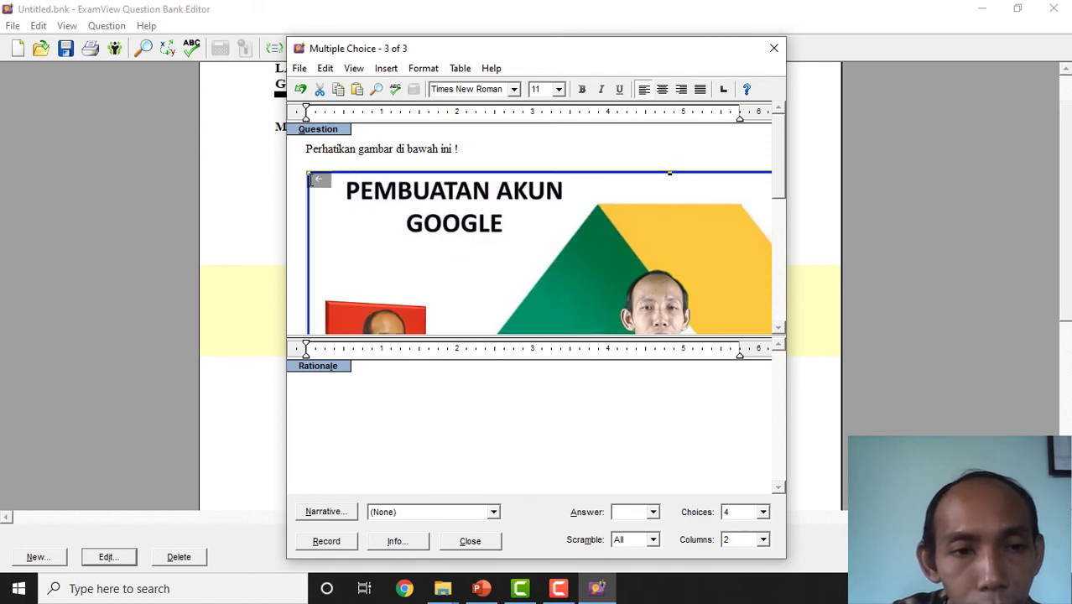
{"action": "left_click_drag", "start_coordinate": [311, 176], "coordinate": [549, 312]}
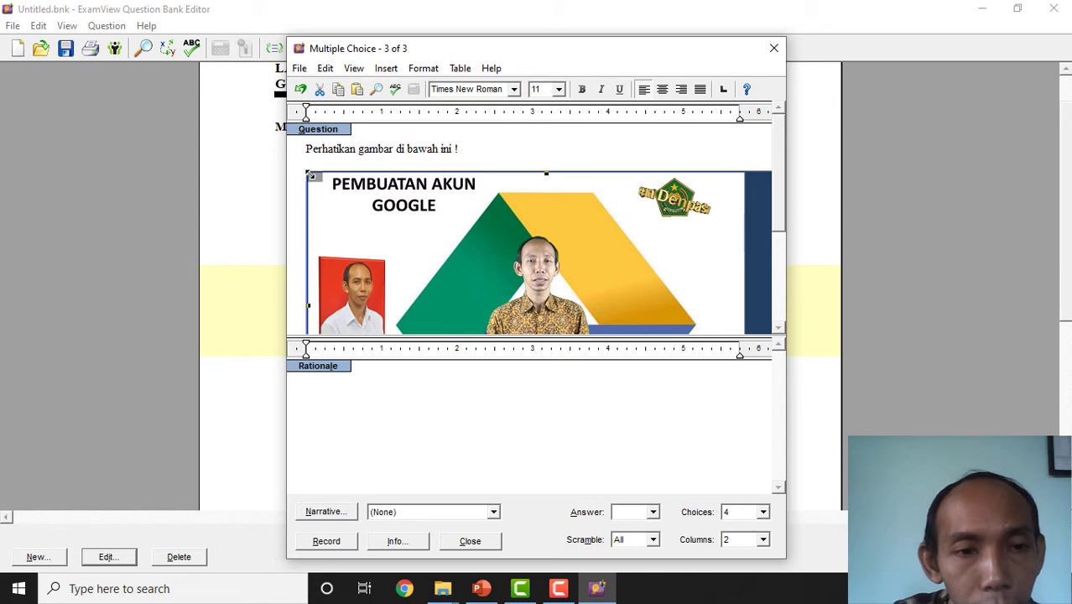
{"action": "left_click_drag", "start_coordinate": [309, 176], "coordinate": [635, 292]}
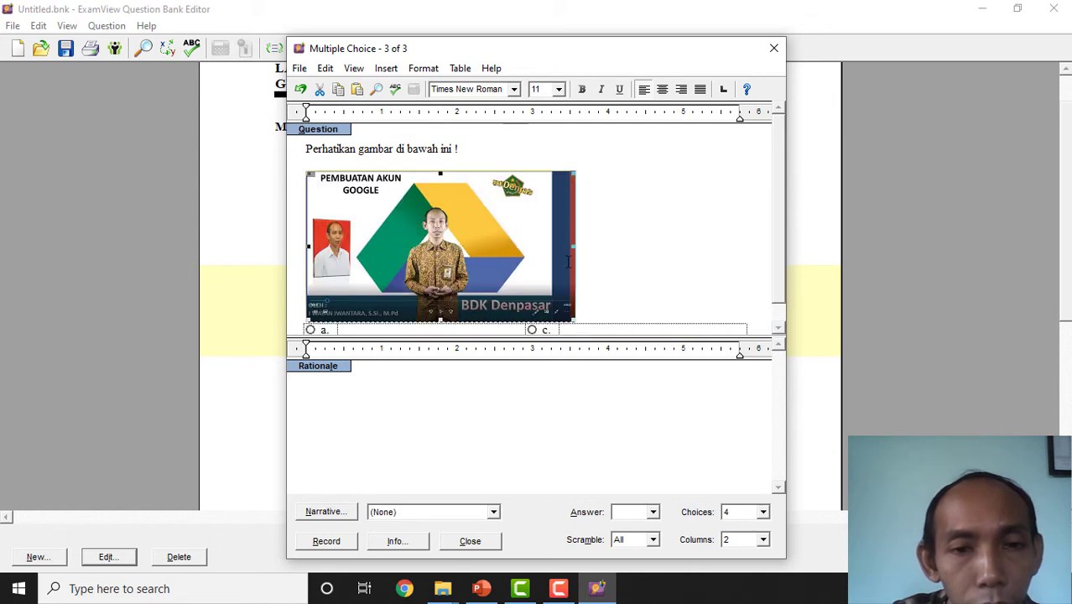
Step: Add the line "Gambar di atas menceritakan tentang materi ... ." below the picture
{"action": "left_click", "coordinate": [621, 288]}
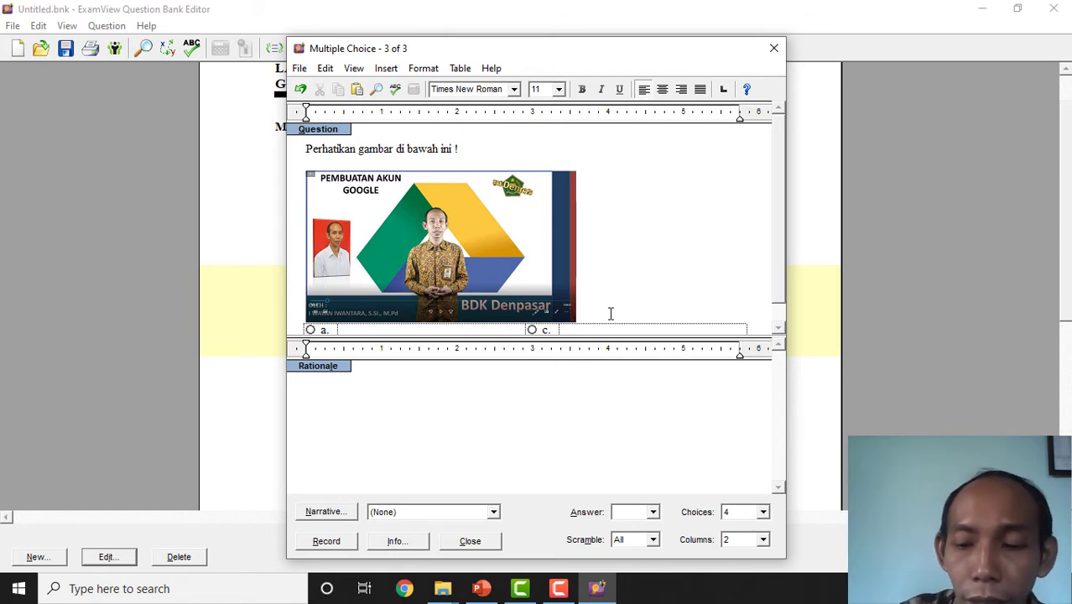
{"action": "key", "text": "Return"}
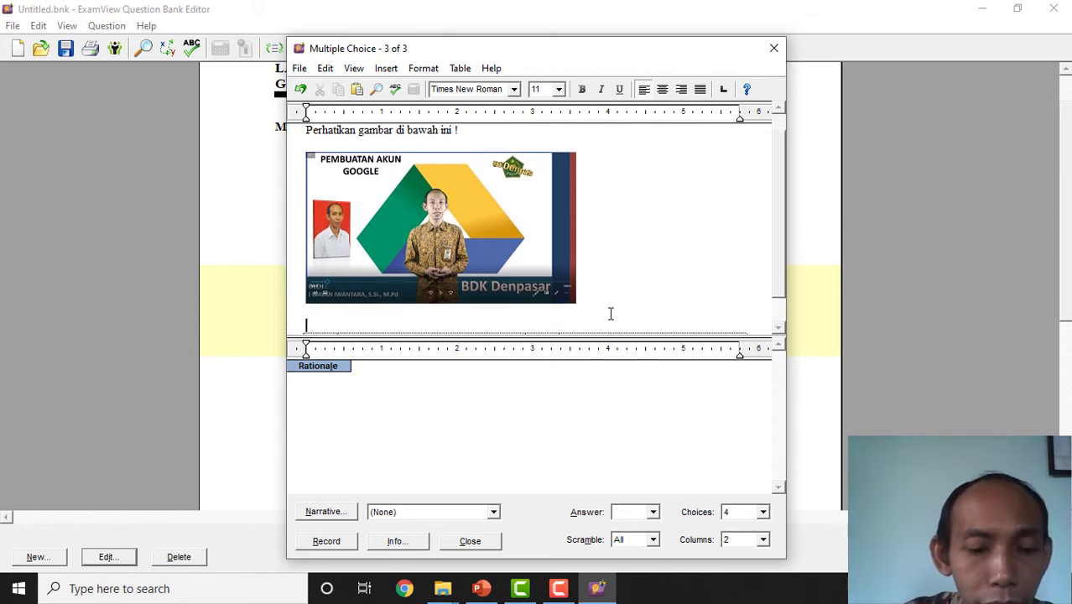
{"action": "type", "text": "Gam"}
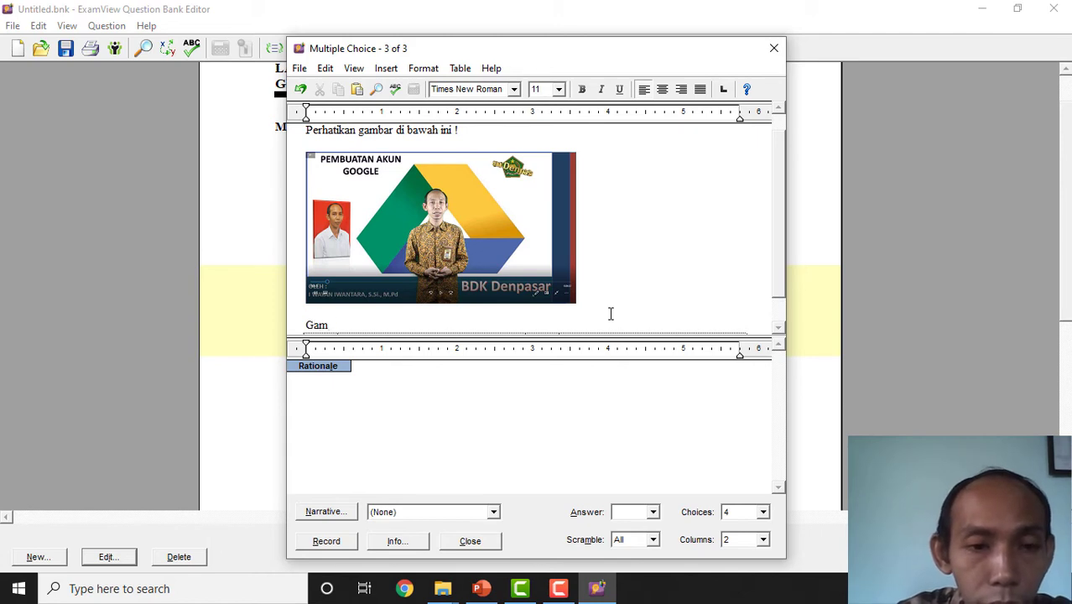
{"action": "type", "text": "bar di "}
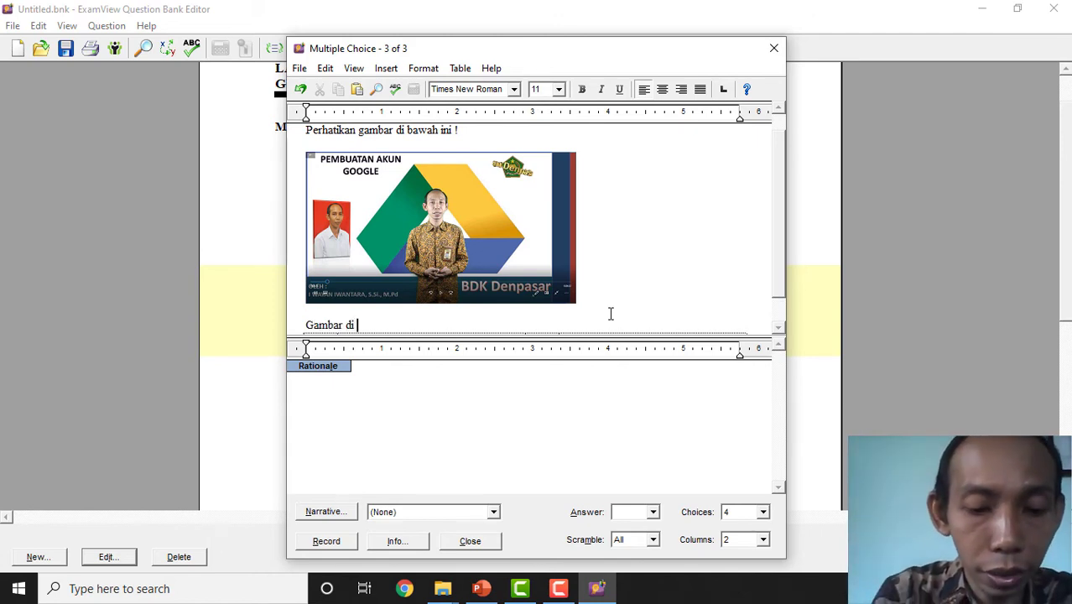
{"action": "type", "text": "atas "}
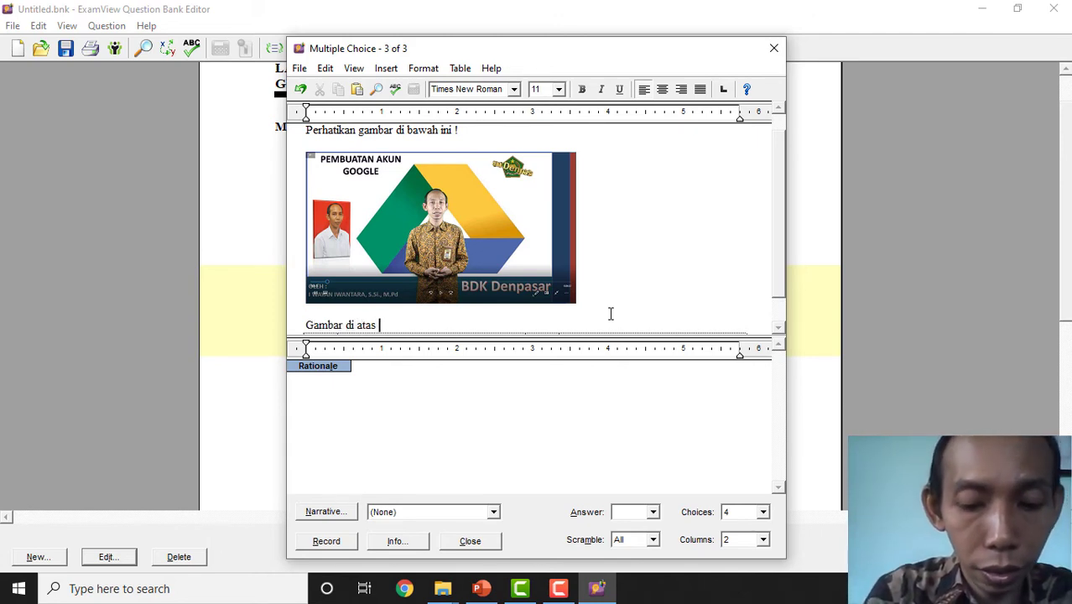
{"action": "type", "text": "mencer"}
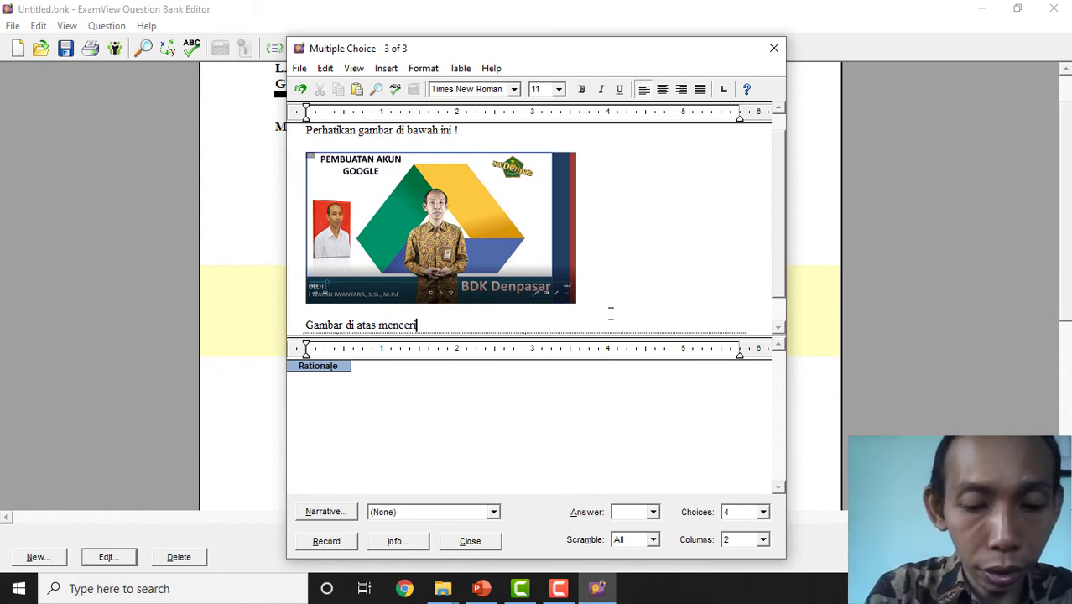
{"action": "type", "text": "itakan tentang mater"}
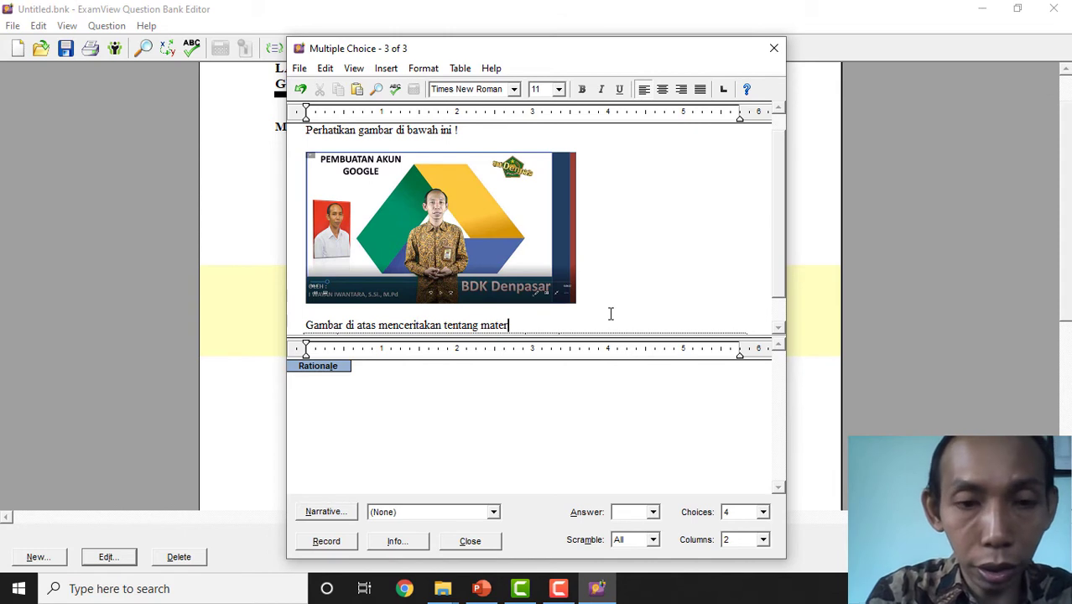
{"action": "type", "text": "i ... ."}
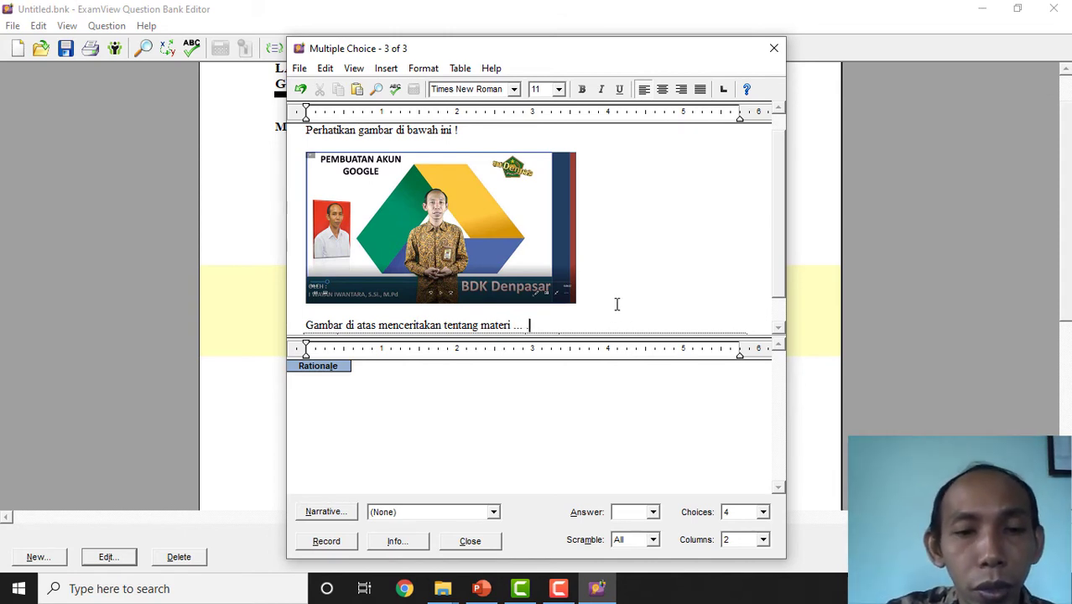
Step: Fill in answer choice a with "Google Drive" and choice b with "Google Docs"
{"action": "scroll", "coordinate": [616, 305], "scroll_direction": "down", "scroll_amount": 1}
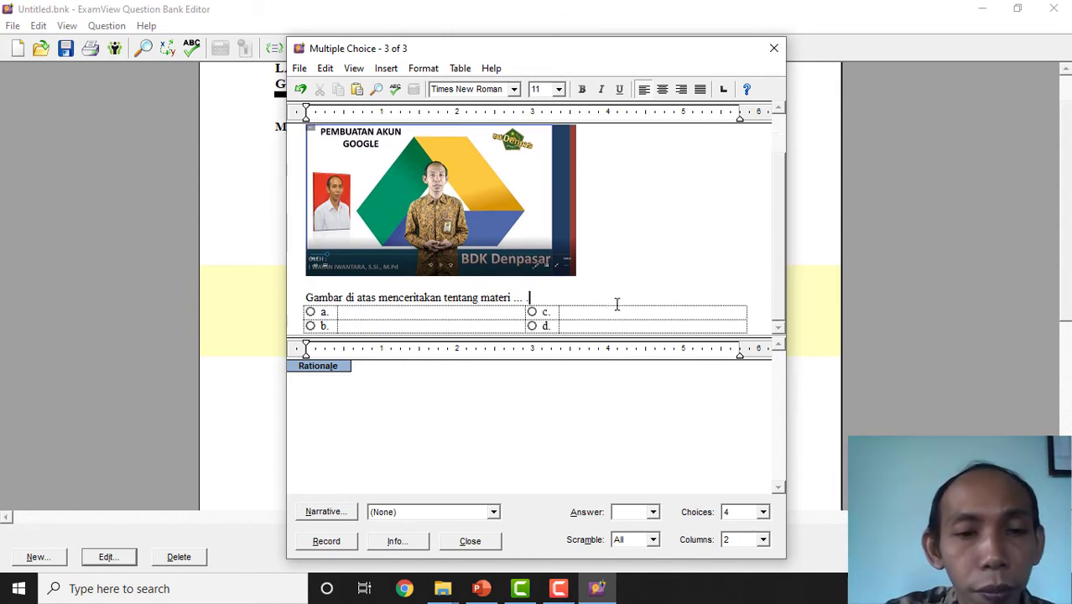
{"action": "left_click", "coordinate": [367, 314]}
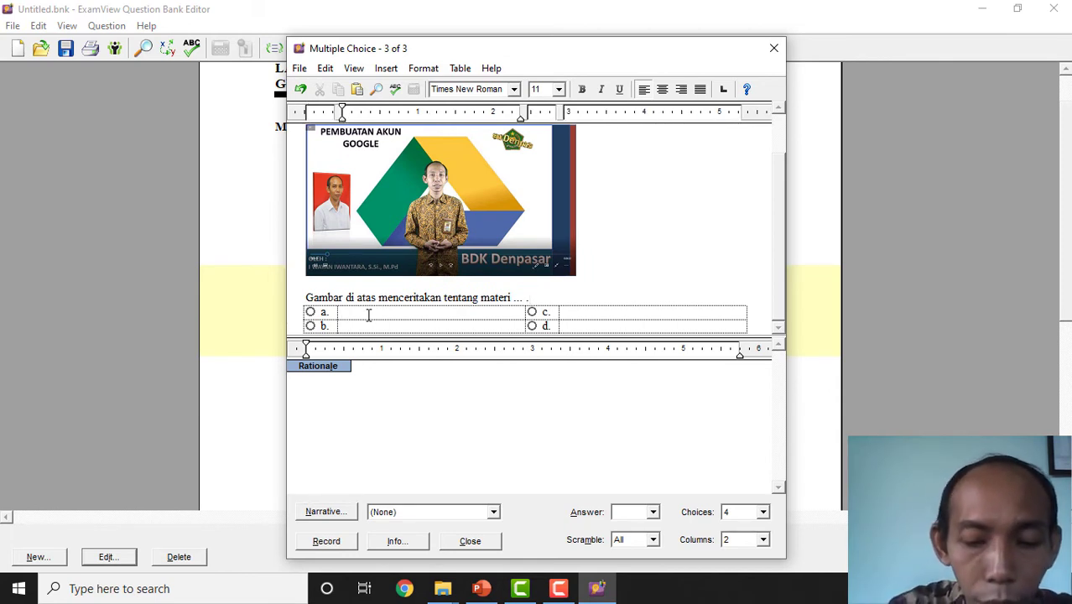
{"action": "type", "text": "Google "}
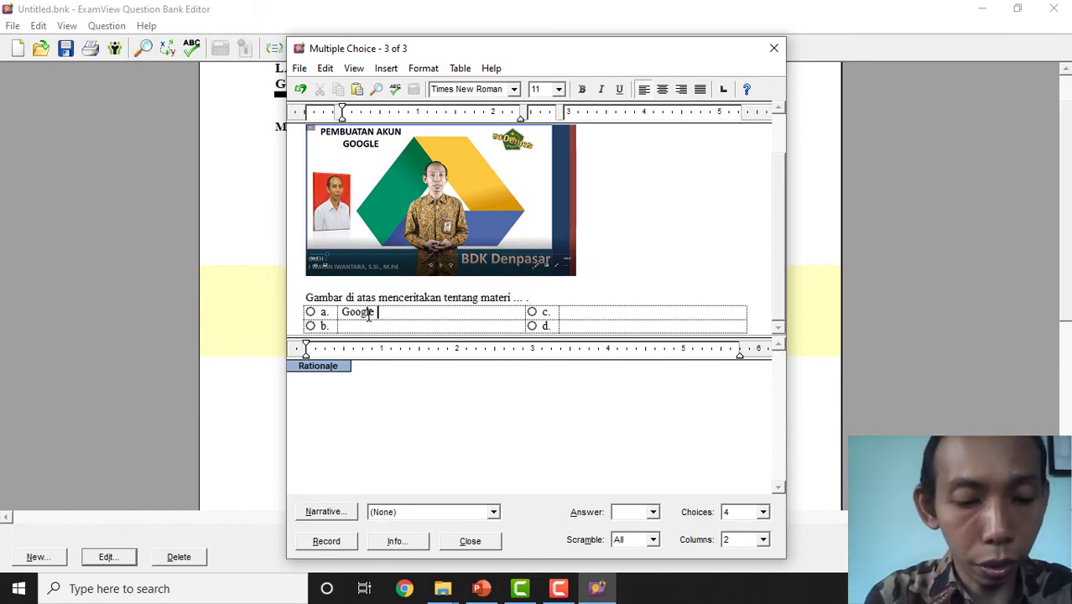
{"action": "type", "text": "Drive"}
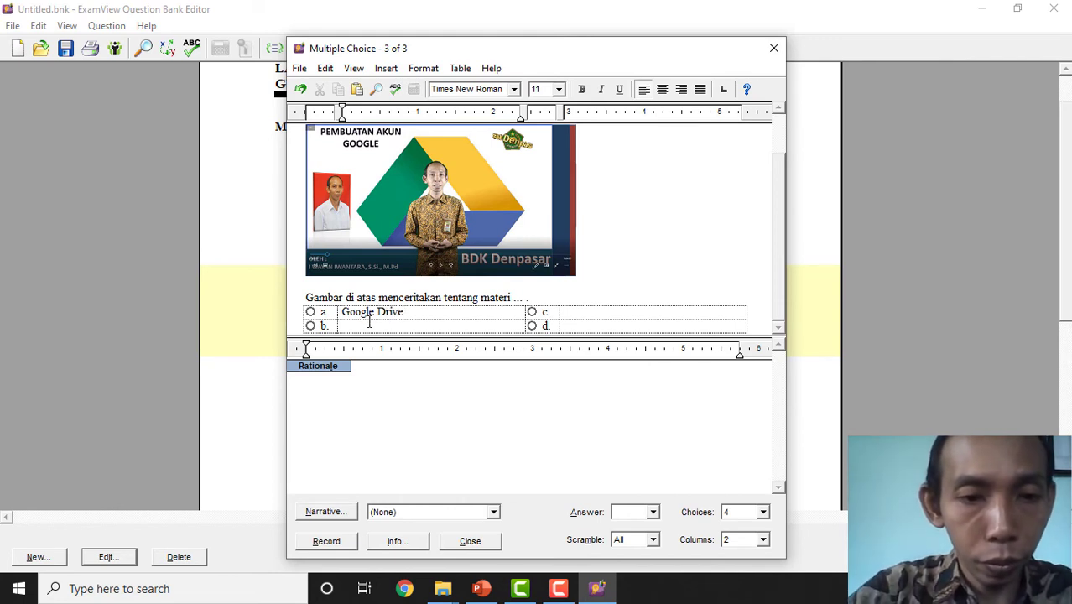
{"action": "type", "text": "G"}
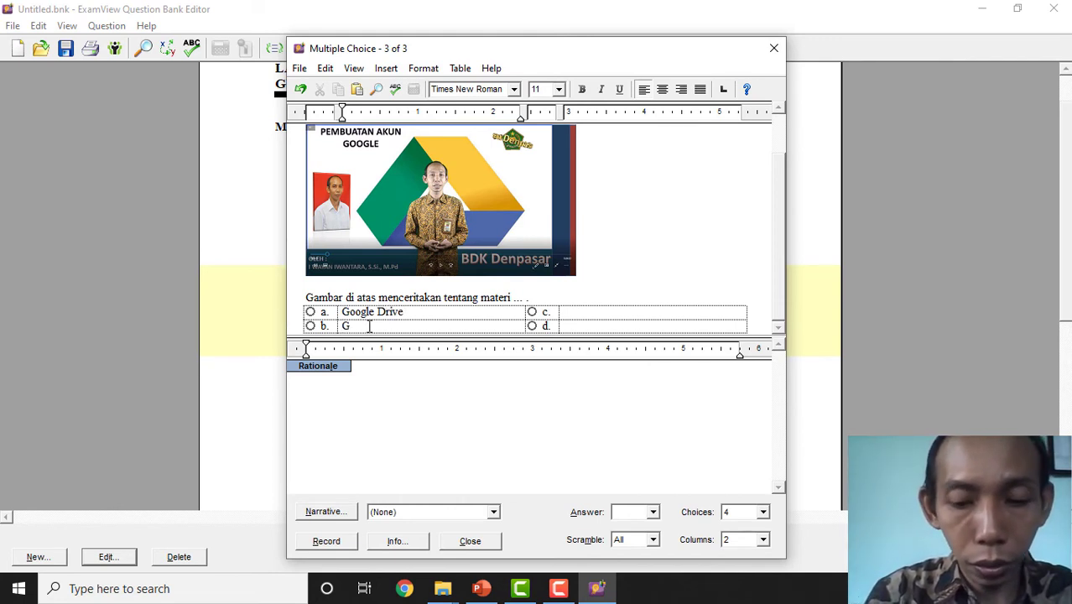
{"action": "type", "text": "oogle"}
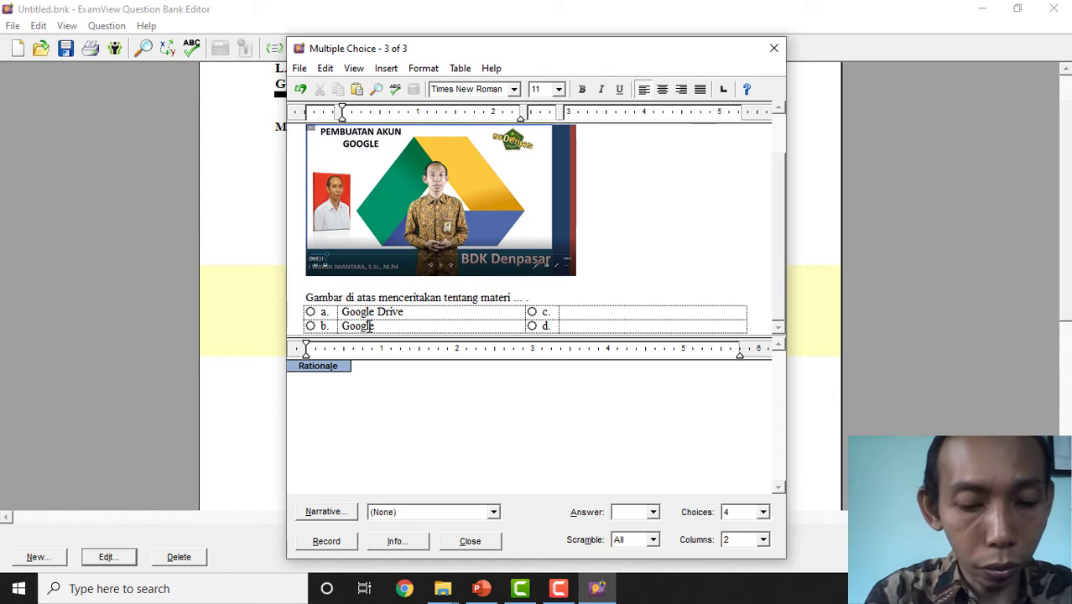
{"action": "type", "text": " Docs"}
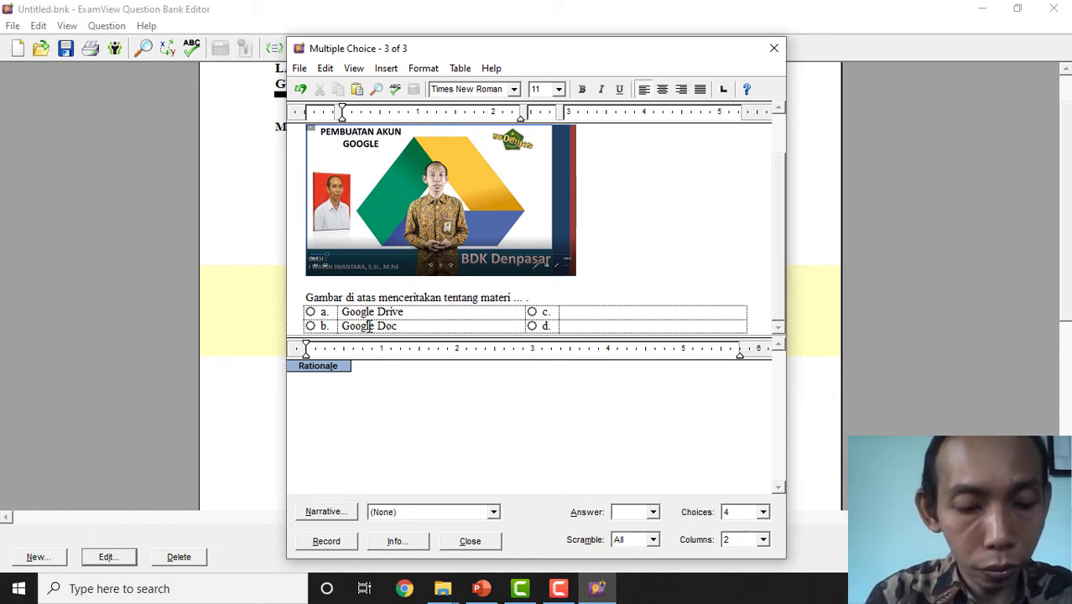
Step: Fill in answer choice c with "Google sheet" and choice d with "Google Classroom"
{"action": "left_click", "coordinate": [566, 312]}
{"action": "type", "text": "Goo"}
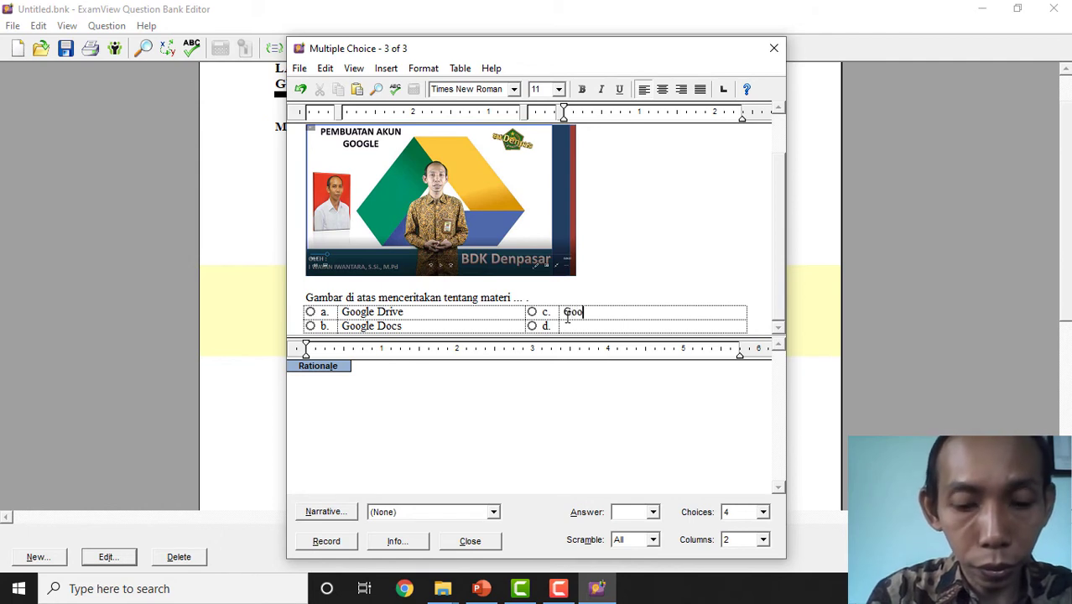
{"action": "type", "text": "gle s"}
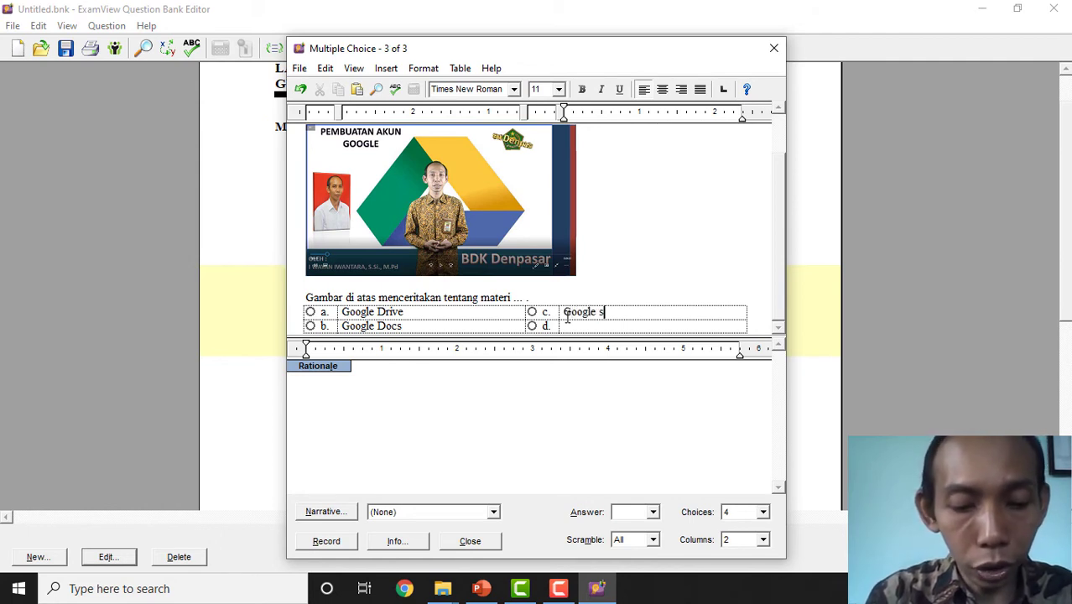
{"action": "type", "text": "heet"}
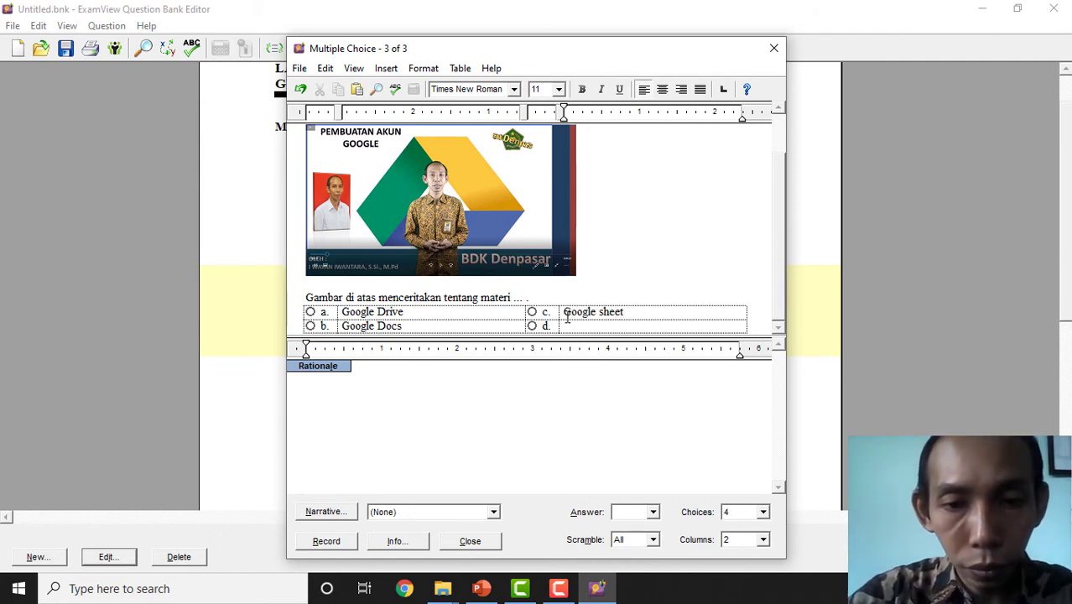
{"action": "left_click", "coordinate": [583, 330]}
{"action": "type", "text": "G"}
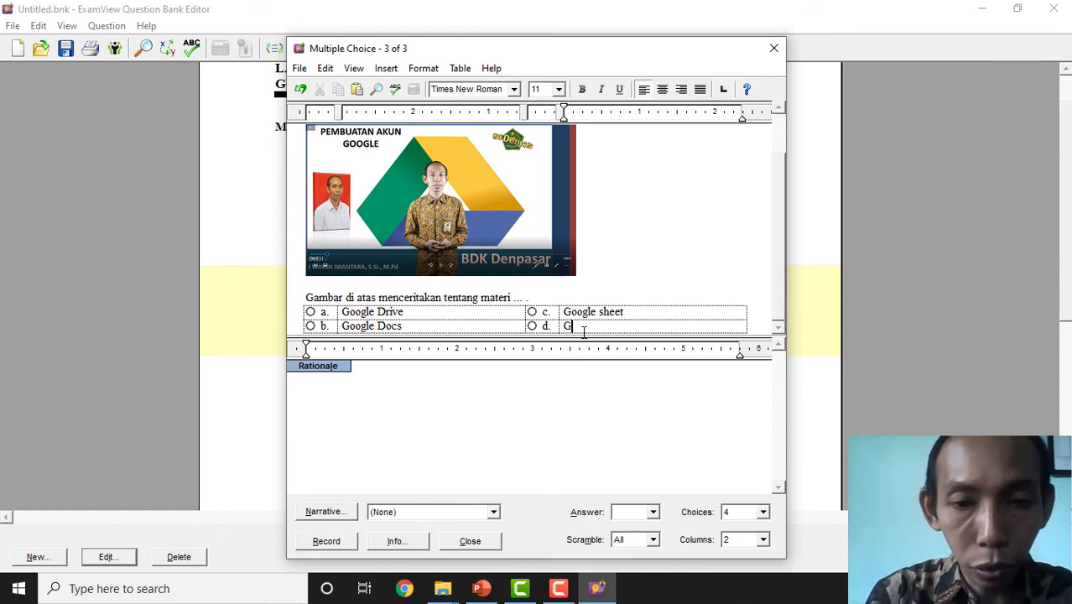
{"action": "type", "text": "oogle "}
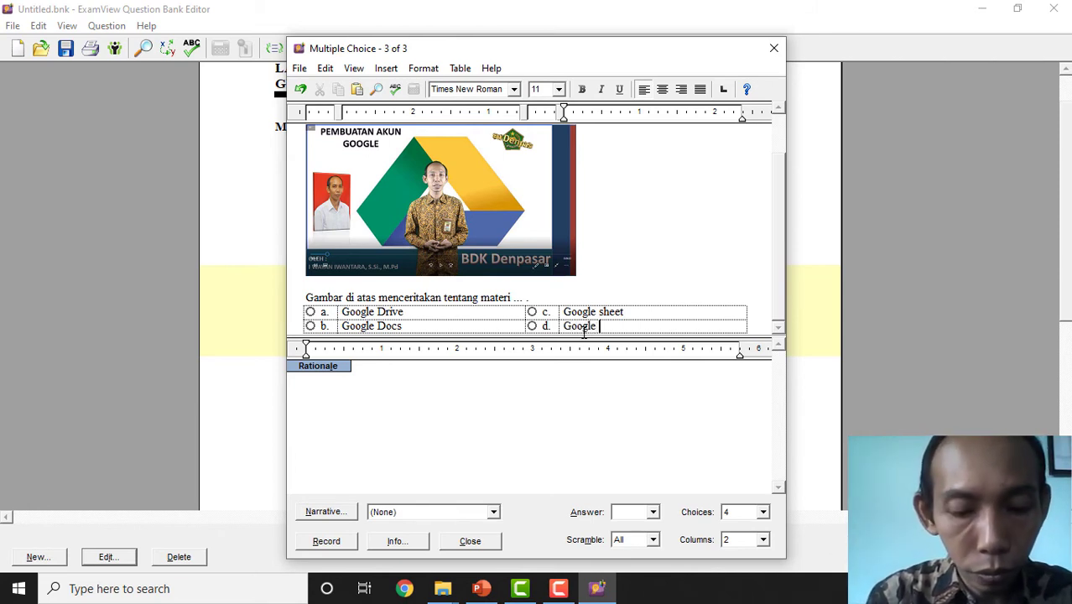
{"action": "type", "text": "Classr"}
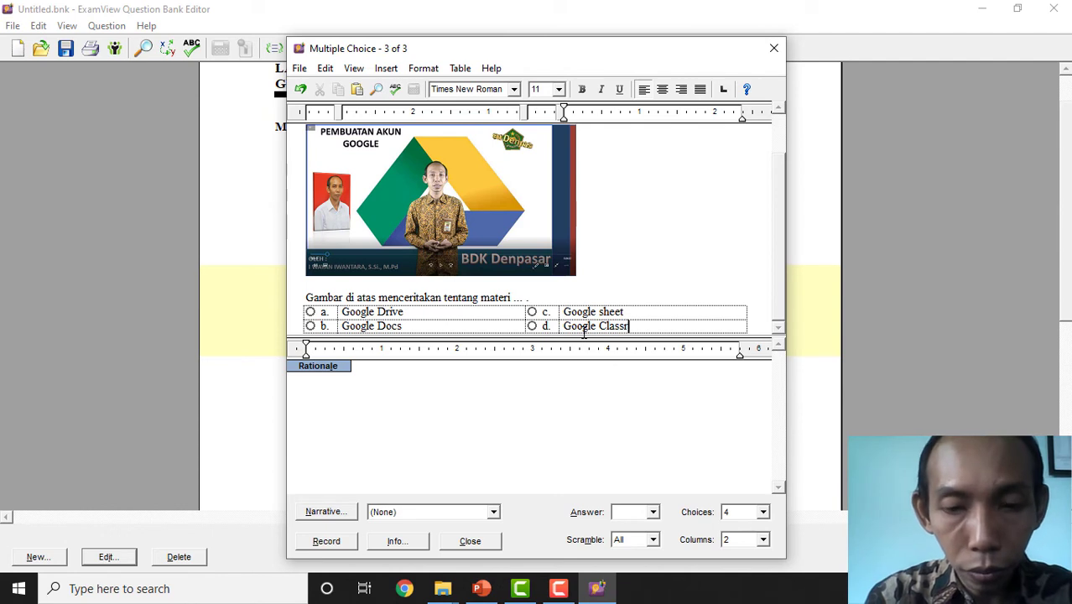
{"action": "type", "text": "oom"}
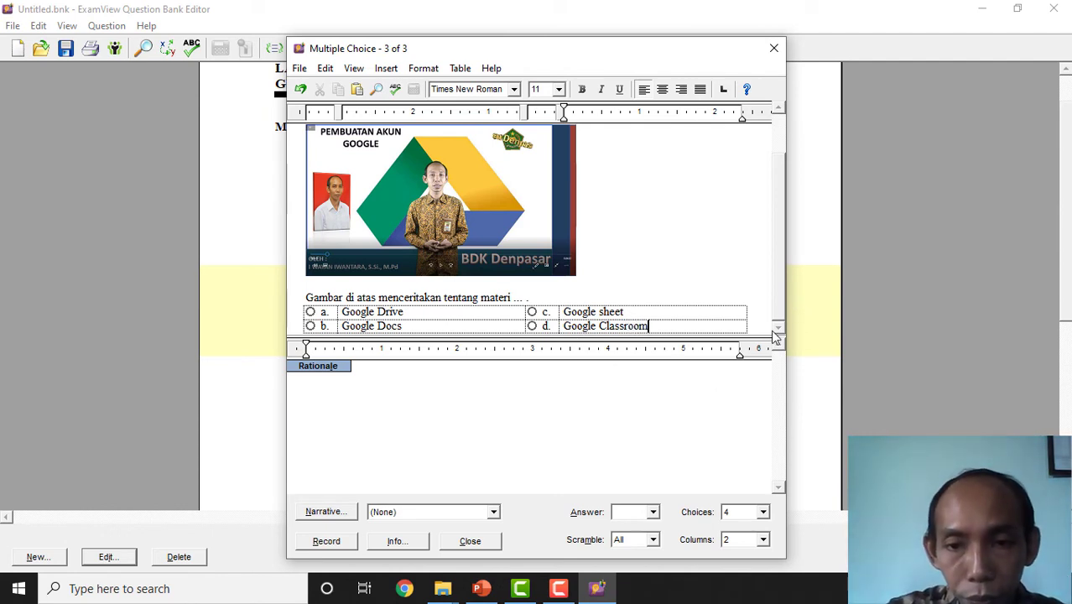
Step: Set the number of choices to 5 and enter "Google Sites" as answer choice e
{"action": "left_click", "coordinate": [762, 513]}
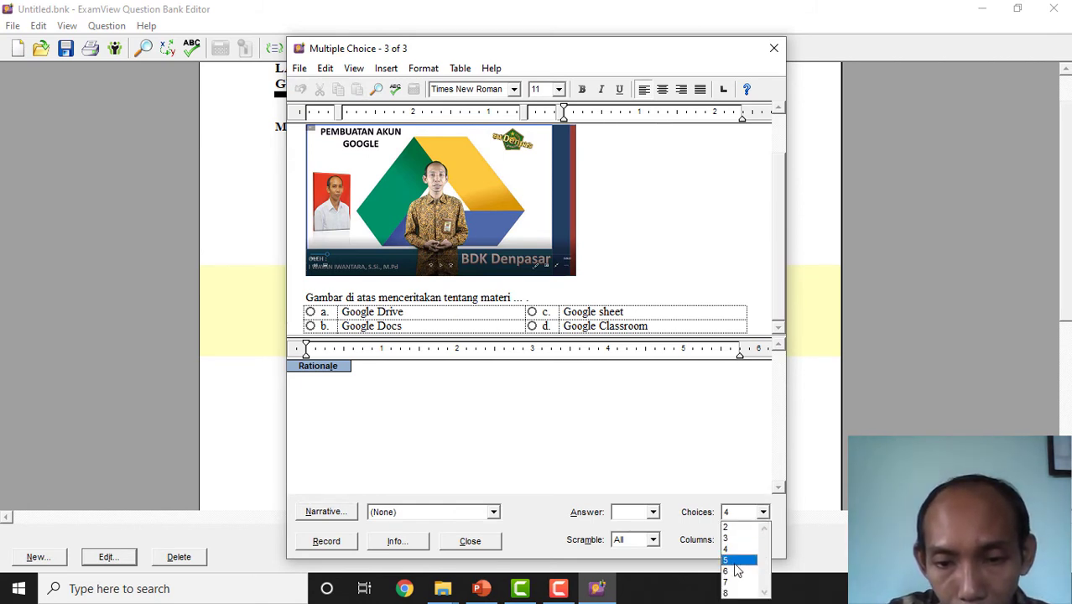
{"action": "left_click", "coordinate": [736, 562]}
{"action": "left_click", "coordinate": [580, 327]}
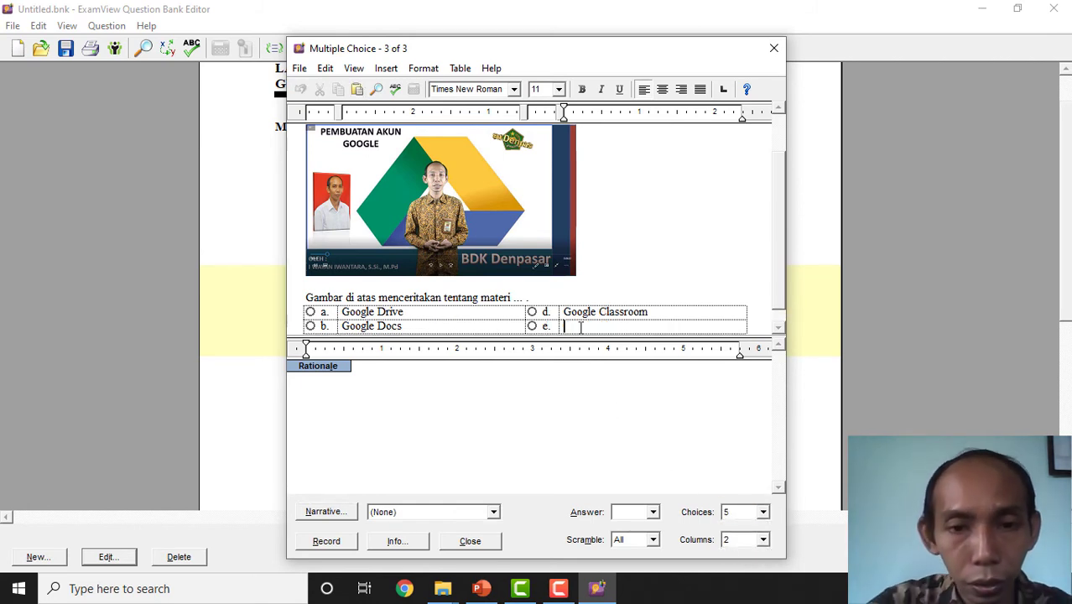
{"action": "type", "text": "Goo"}
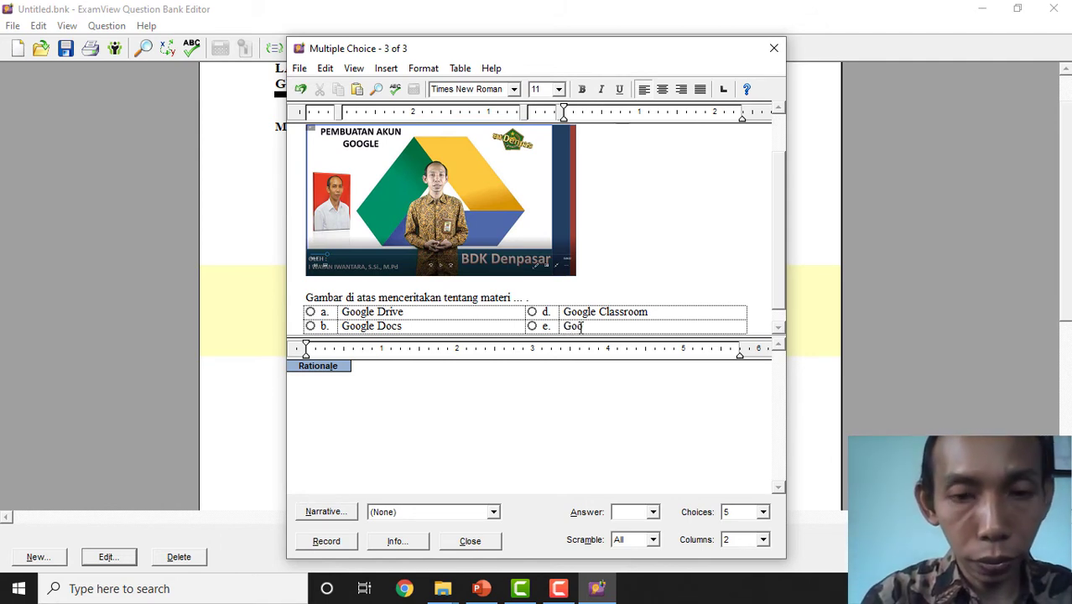
{"action": "type", "text": "gle S"}
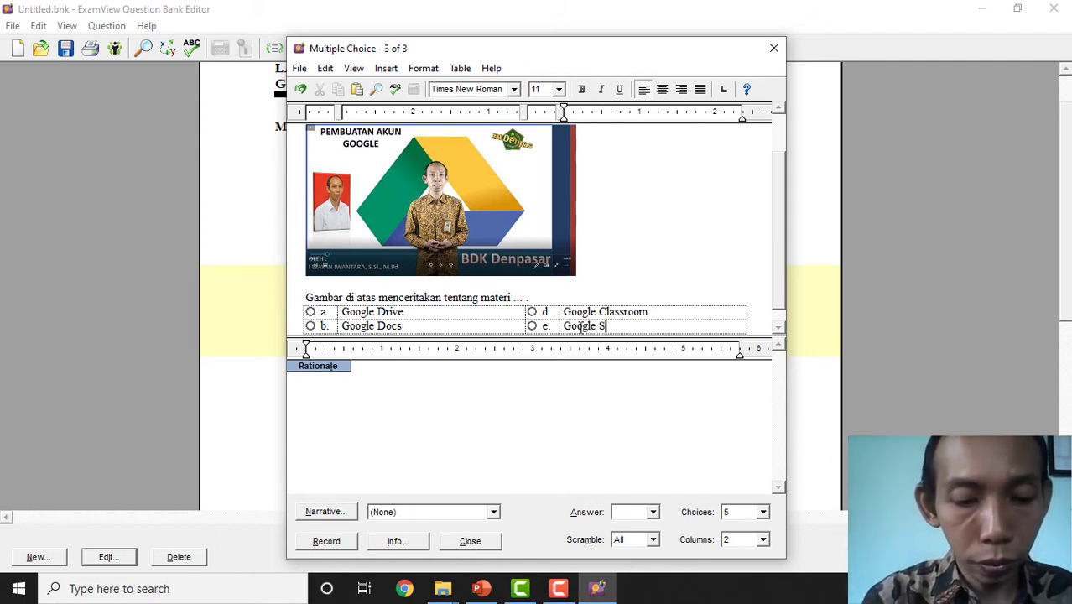
{"action": "type", "text": "ut"}
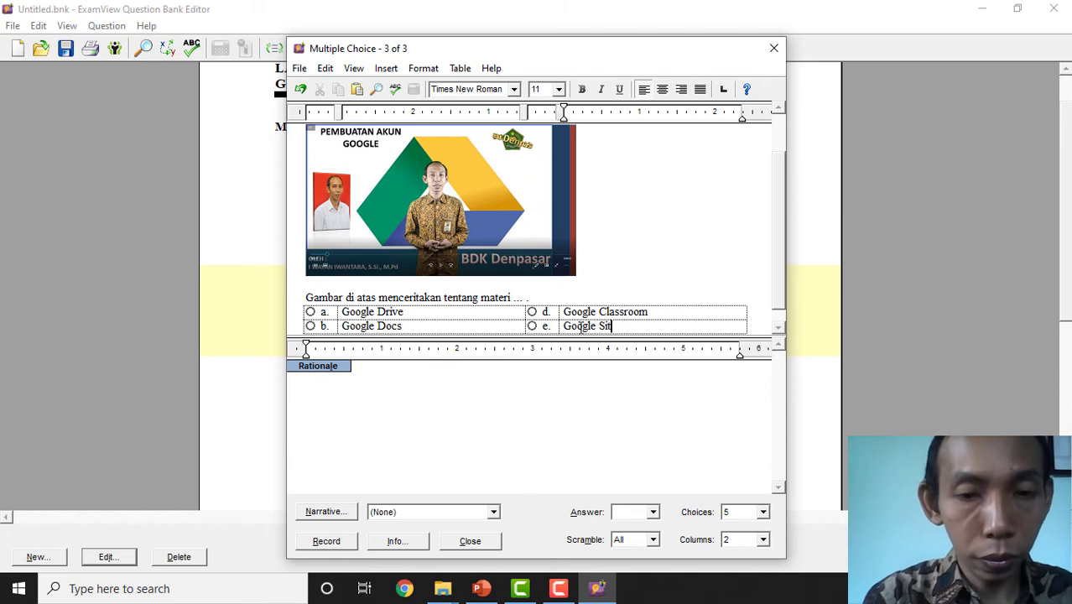
{"action": "type", "text": "es"}
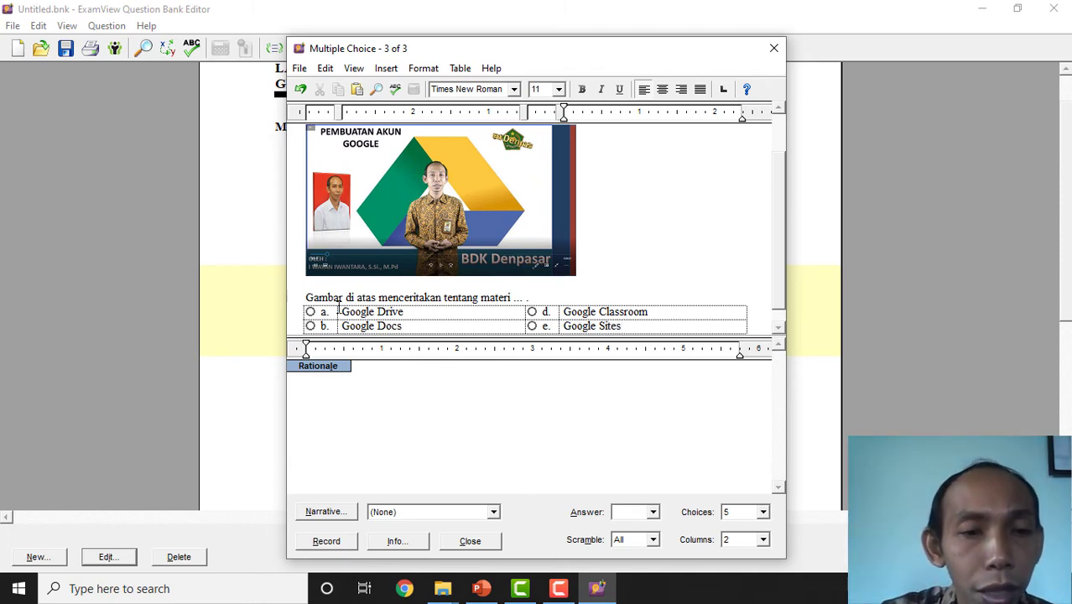
Step: Mark choice a, Google Drive, as the correct answer and record question 3 in the bank
{"action": "left_click", "coordinate": [310, 311]}
{"action": "scroll", "coordinate": [585, 310], "scroll_direction": "down", "scroll_amount": 1}
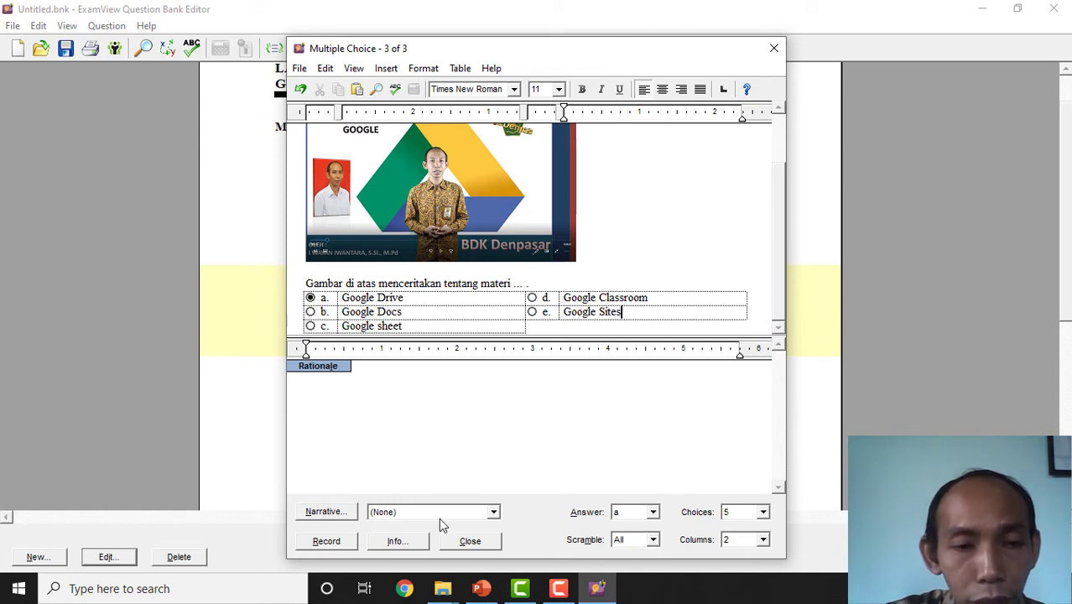
{"action": "left_click", "coordinate": [338, 541]}
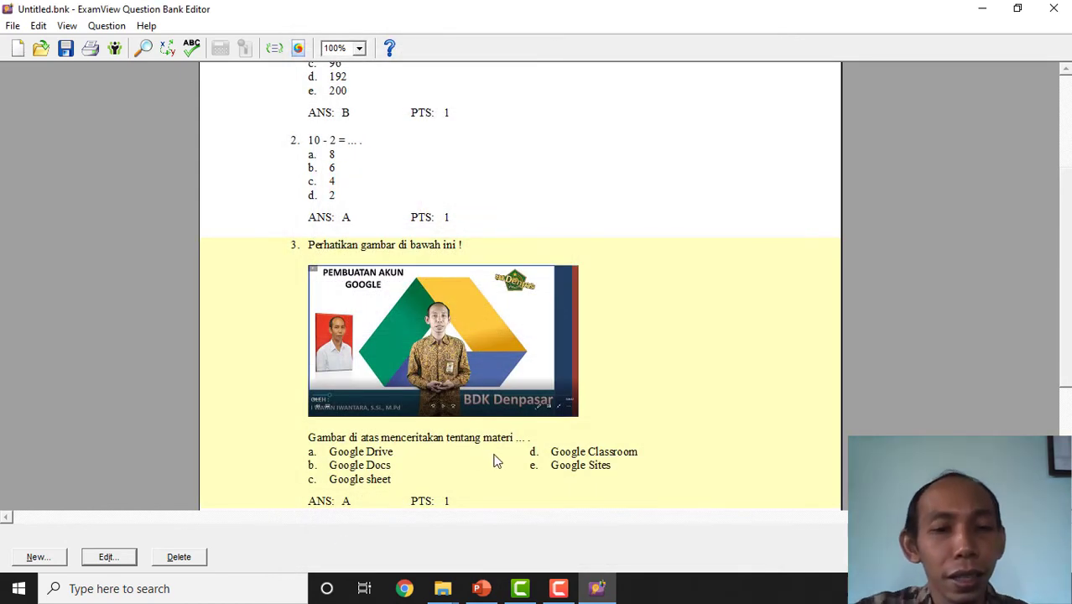
{"action": "scroll", "coordinate": [684, 289], "scroll_direction": "up", "scroll_amount": 3}
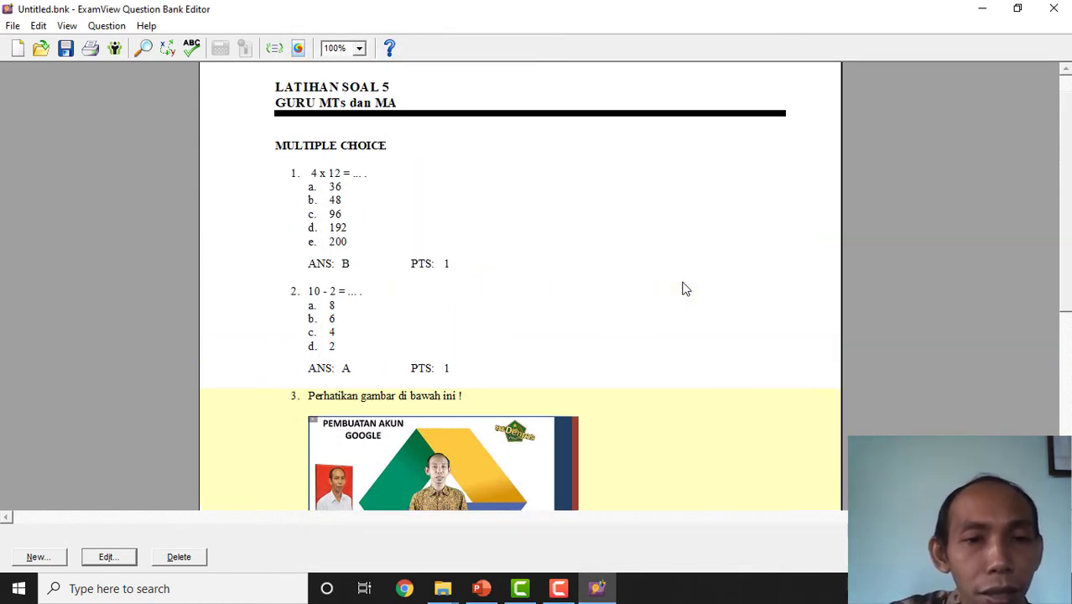
{"action": "scroll", "coordinate": [684, 289], "scroll_direction": "down", "scroll_amount": 4}
{"action": "scroll", "coordinate": [684, 288], "scroll_direction": "up", "scroll_amount": 4}
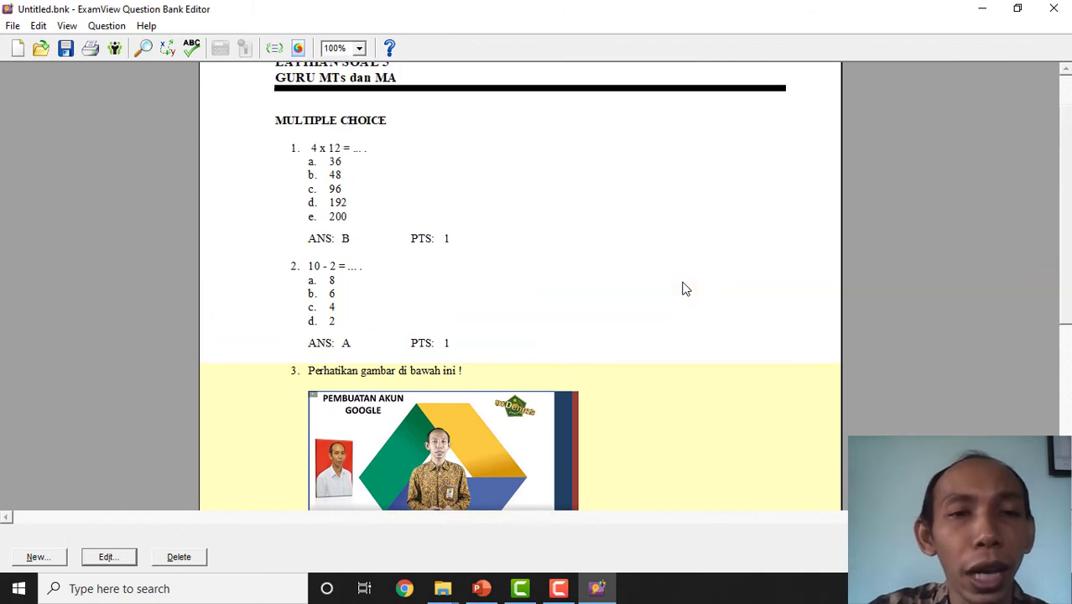
{"action": "scroll", "coordinate": [684, 289], "scroll_direction": "up", "scroll_amount": 1}
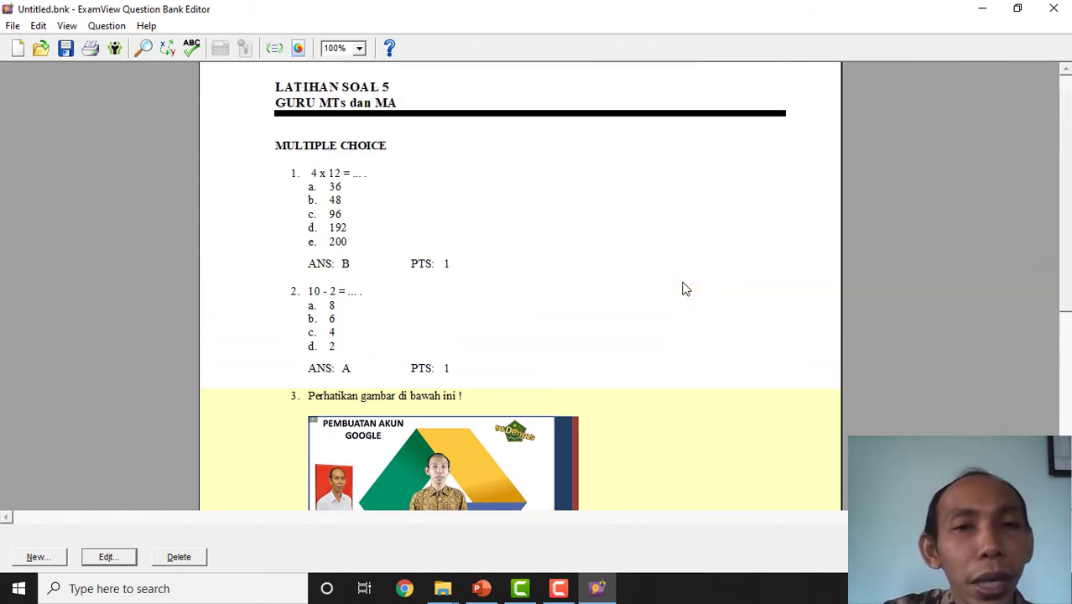
Step: Start saving the question bank under a new name and enter "LATIHAN SOAL 5" as the file name
{"action": "left_click", "coordinate": [15, 27]}
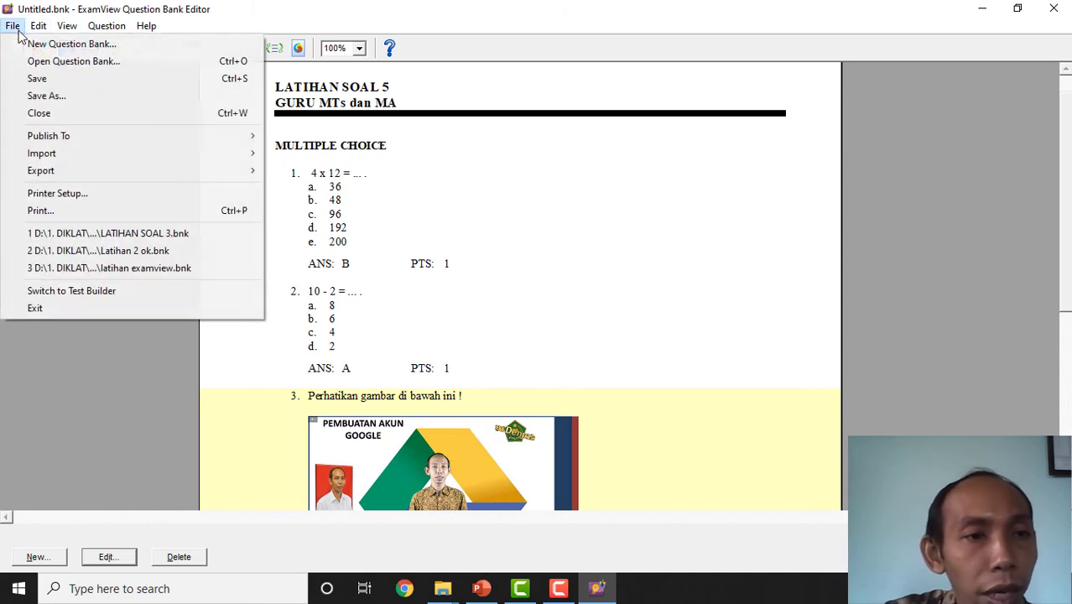
{"action": "left_click", "coordinate": [47, 95]}
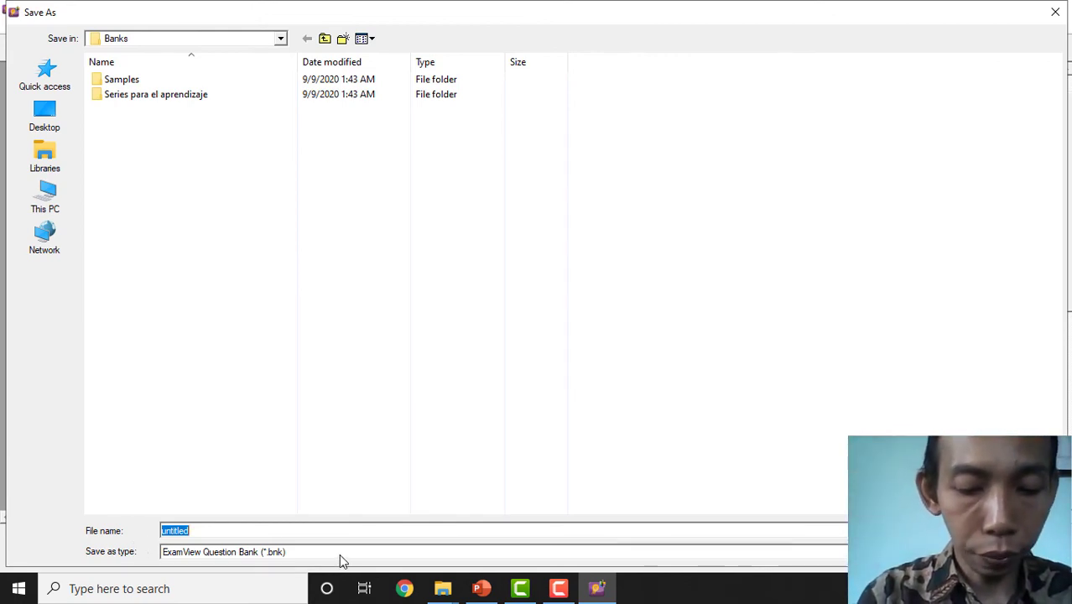
{"action": "type", "text": "latihan"}
{"action": "key", "text": "BackSpace"}
{"action": "key", "text": "BackSpace"}
{"action": "key", "text": "BackSpace"}
{"action": "key", "text": "BackSpace"}
{"action": "key", "text": "BackSpace"}
{"action": "key", "text": "BackSpace"}
{"action": "key", "text": "BackSpace"}
{"action": "key", "text": "BackSpace"}
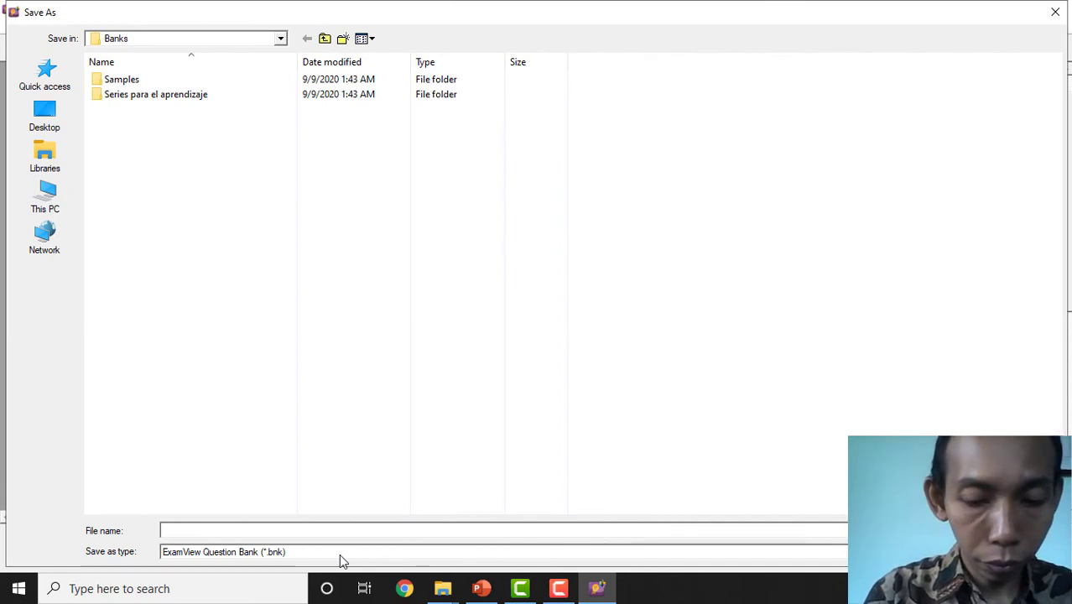
{"action": "type", "text": "LATIHAN SOAL "}
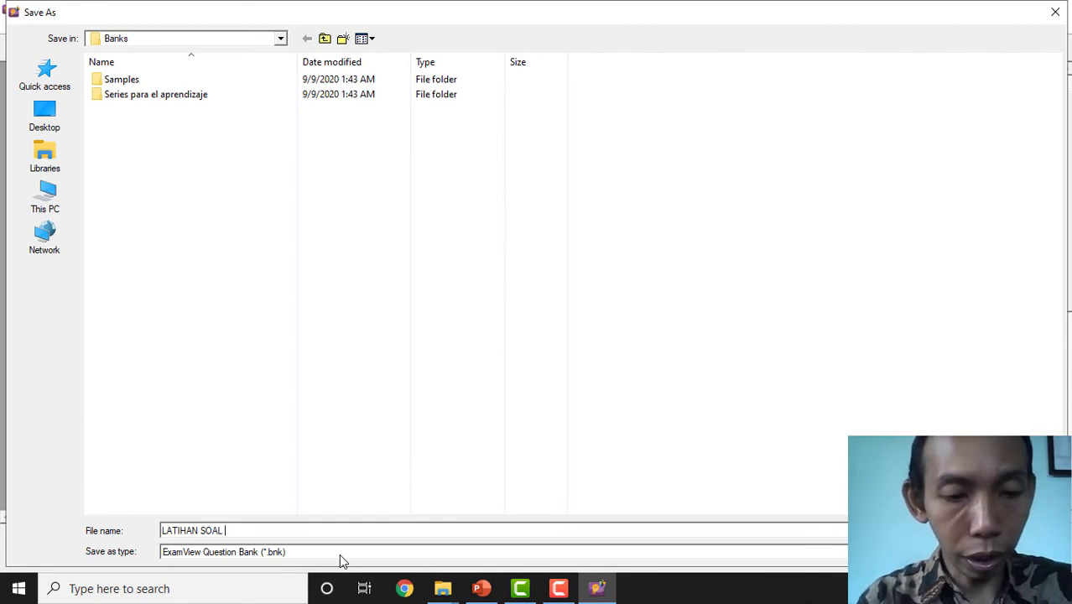
{"action": "type", "text": "5"}
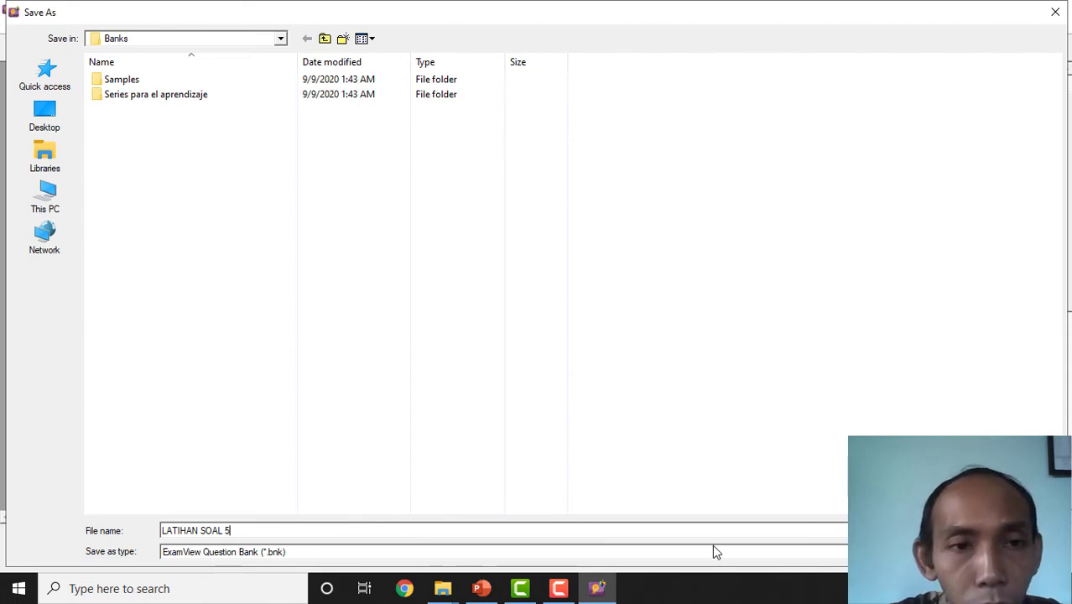
Step: Browse on drive D: through 1. DIKLAT, DIKLAT 2020 and Agustus to the folder 1.MEDIA PEMBELAJARAN BERBASIS TIK as the save location
{"action": "left_click", "coordinate": [69, 200]}
{"action": "double_click", "coordinate": [372, 190]}
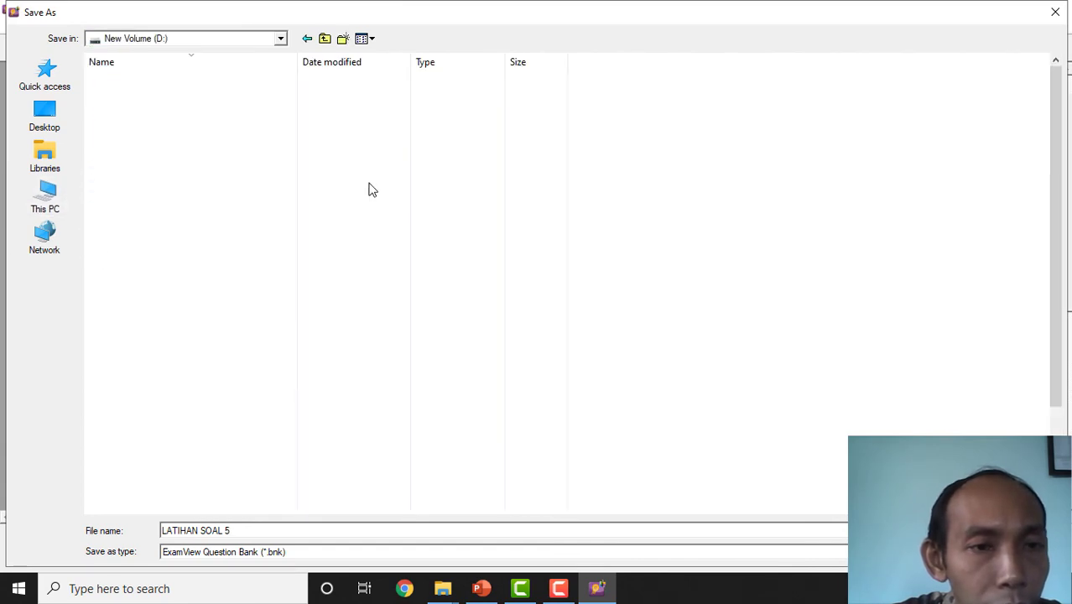
{"action": "scroll", "coordinate": [184, 356], "scroll_direction": "down", "scroll_amount": 3}
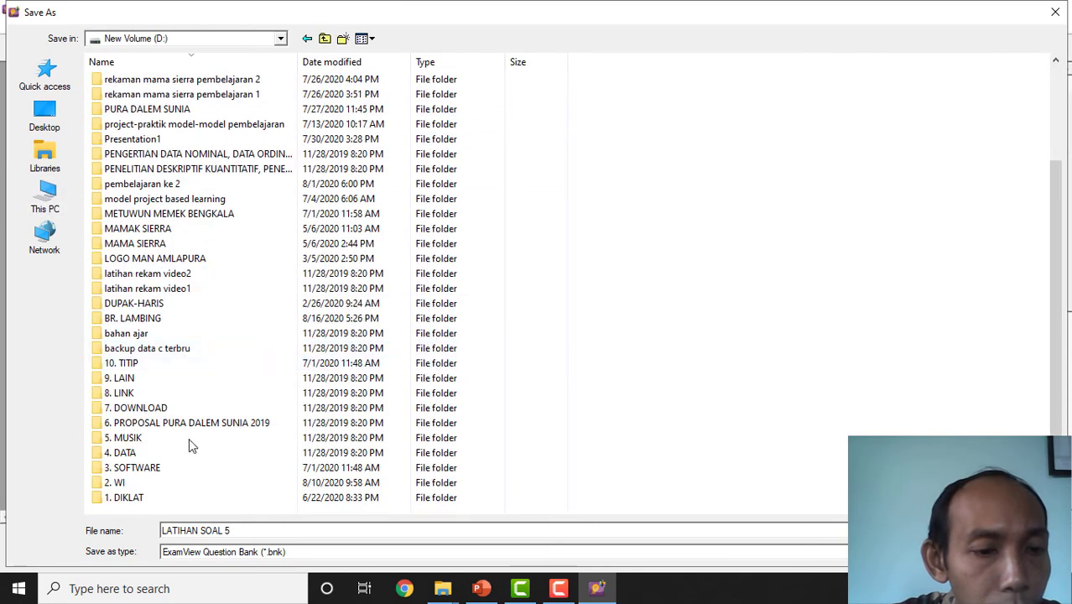
{"action": "double_click", "coordinate": [168, 499]}
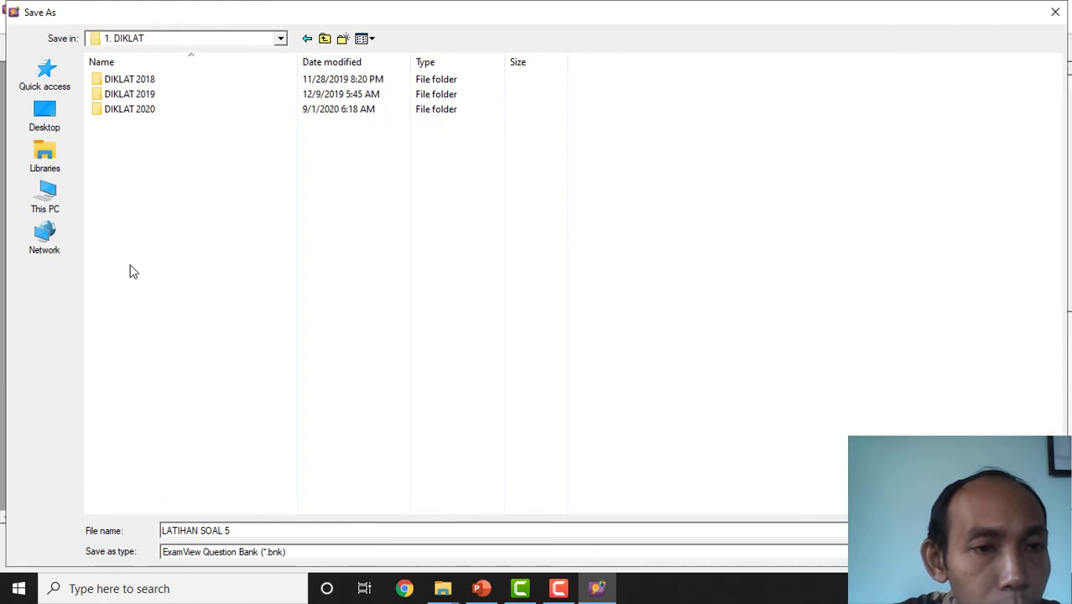
{"action": "double_click", "coordinate": [156, 114]}
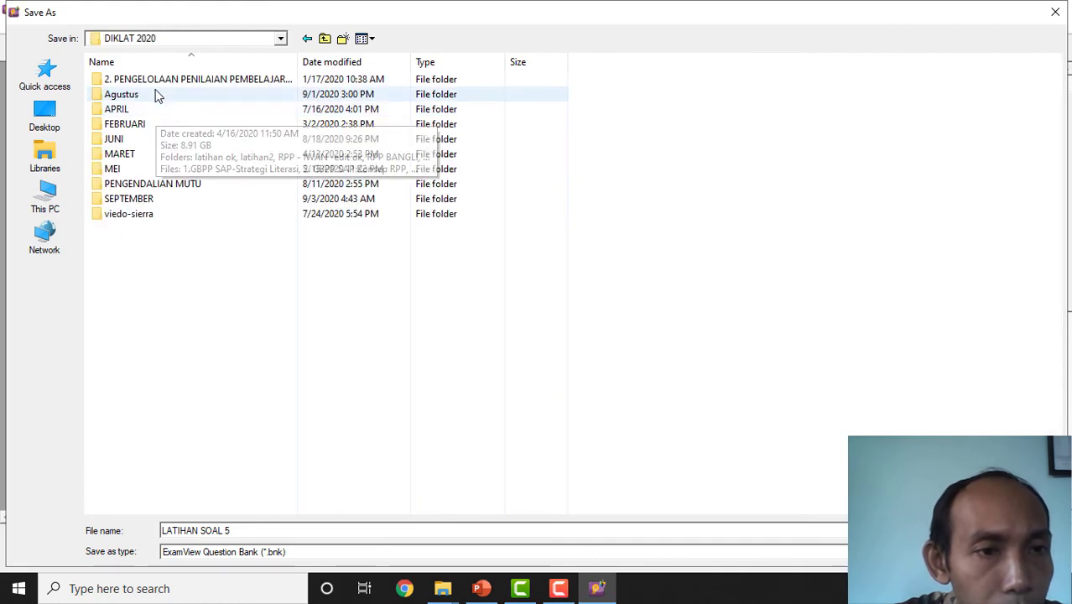
{"action": "double_click", "coordinate": [155, 94]}
{"action": "double_click", "coordinate": [144, 104]}
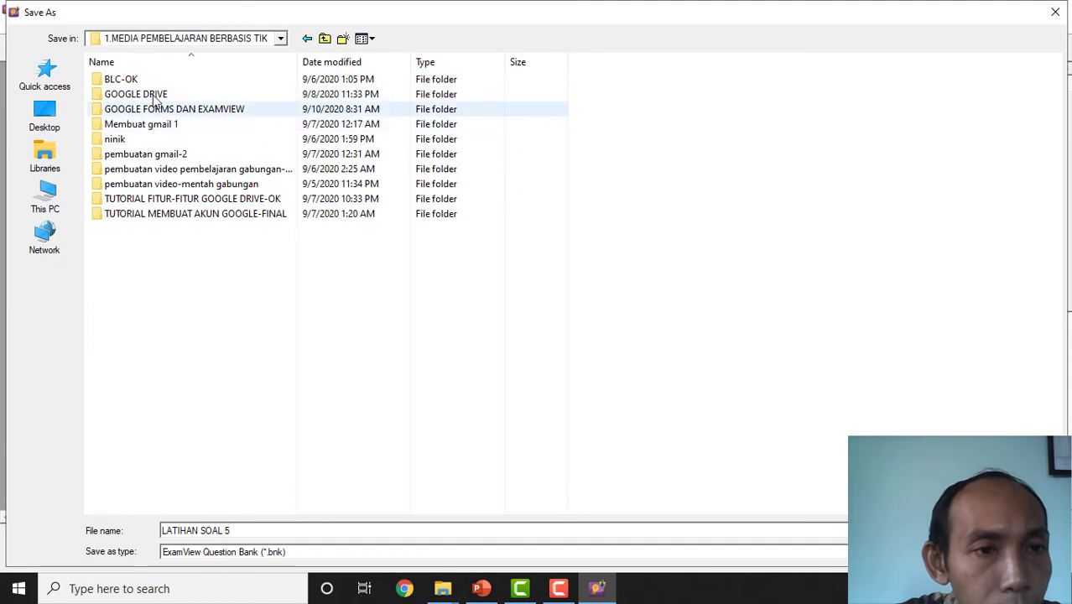
Step: Choose the GOOGLE FORMS DAN EXAMVIEW subfolder and save the question bank there
{"action": "double_click", "coordinate": [168, 94]}
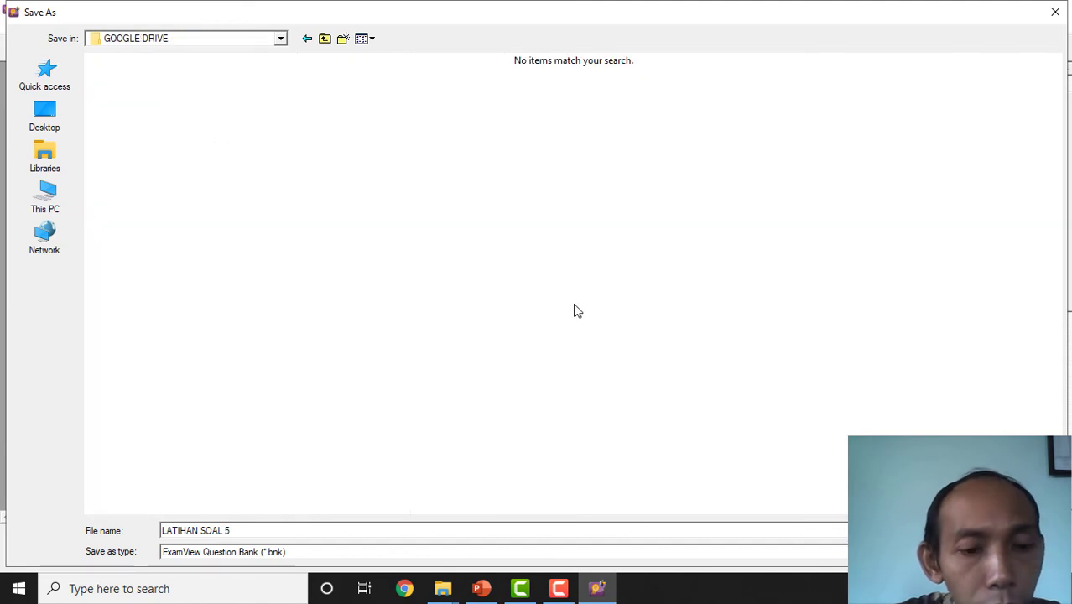
{"action": "left_click", "coordinate": [307, 40]}
{"action": "double_click", "coordinate": [228, 106]}
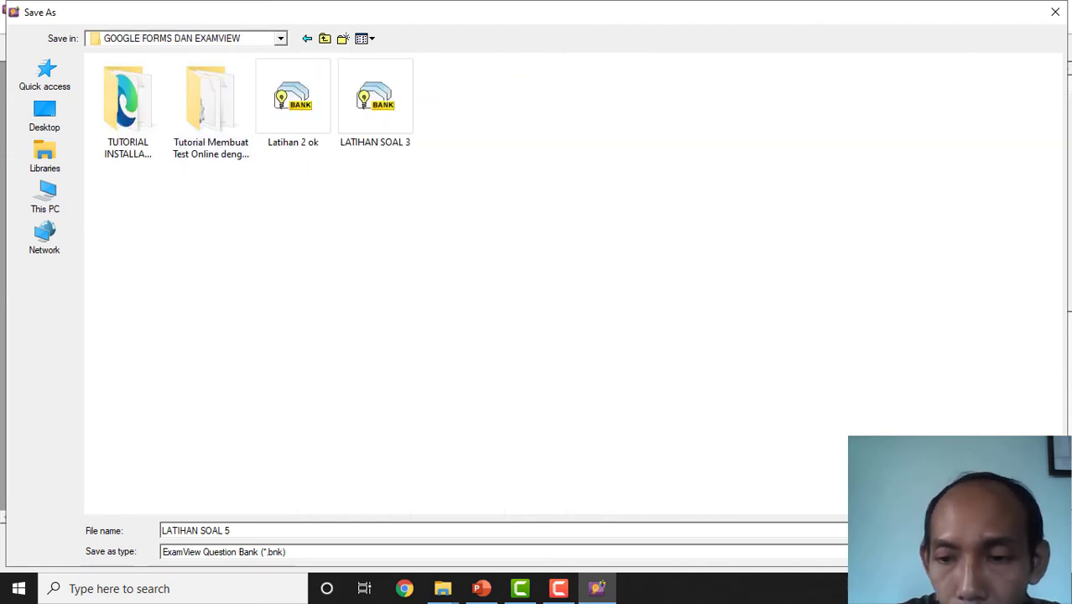
{"action": "left_click", "coordinate": [1023, 530]}
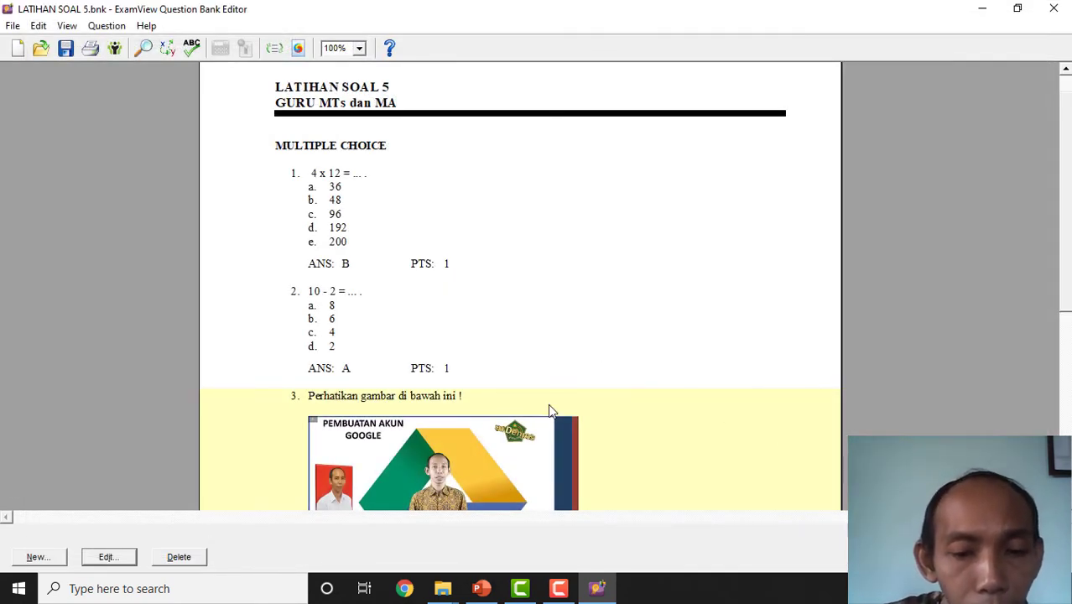
Step: Switch to File Explorer, check the GOOGLE FORMS DAN EXAMVIEW folder for the saved LATIHAN SOAL 5 bank file, and return to ExamView
{"action": "mouse_move", "coordinate": [451, 592]}
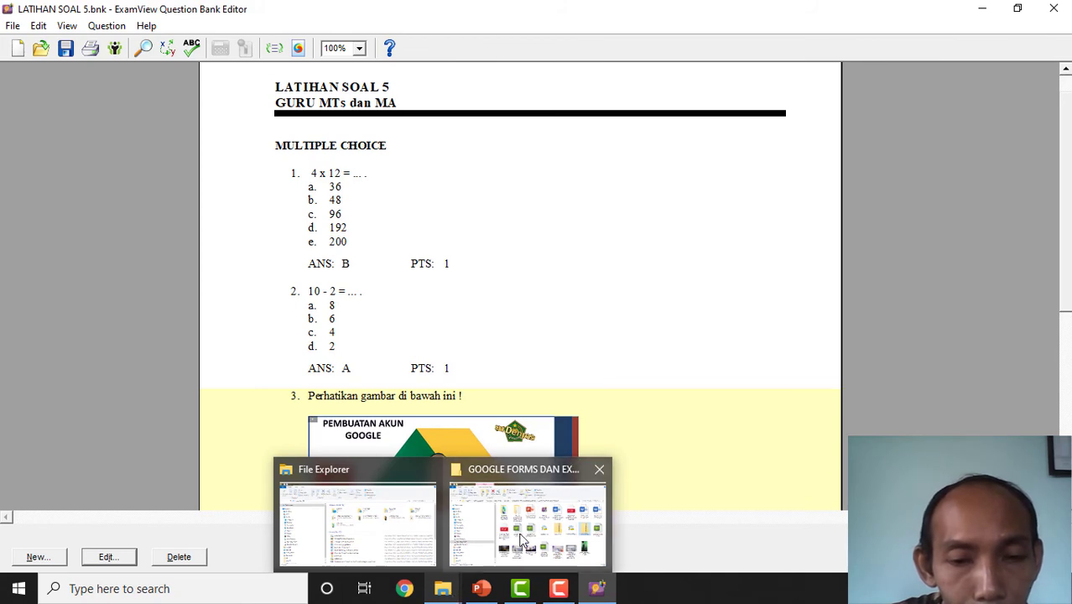
{"action": "left_click", "coordinate": [527, 516]}
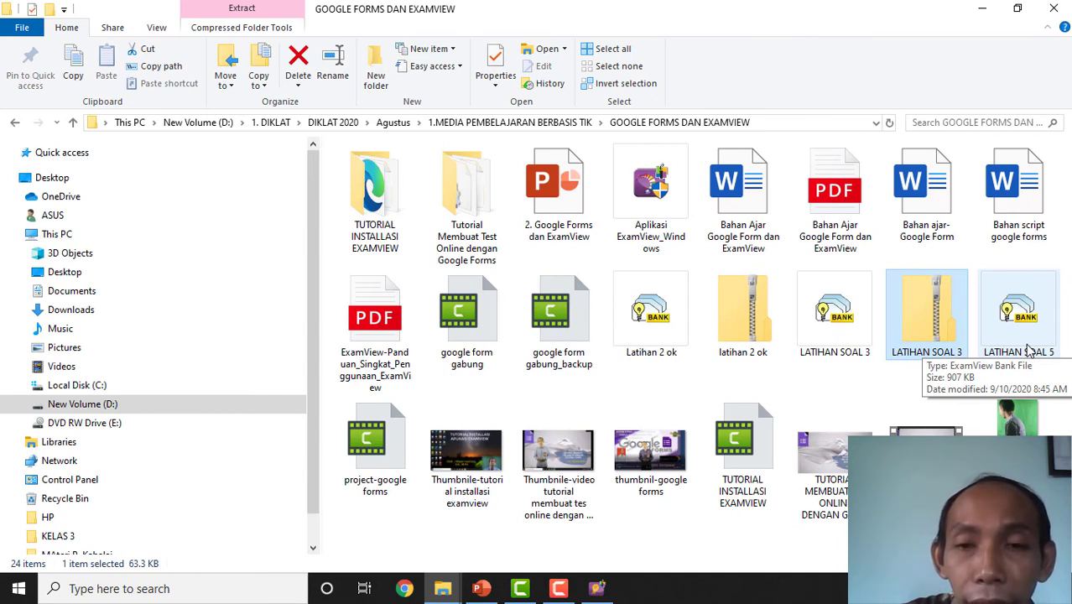
{"action": "left_click", "coordinate": [982, 10]}
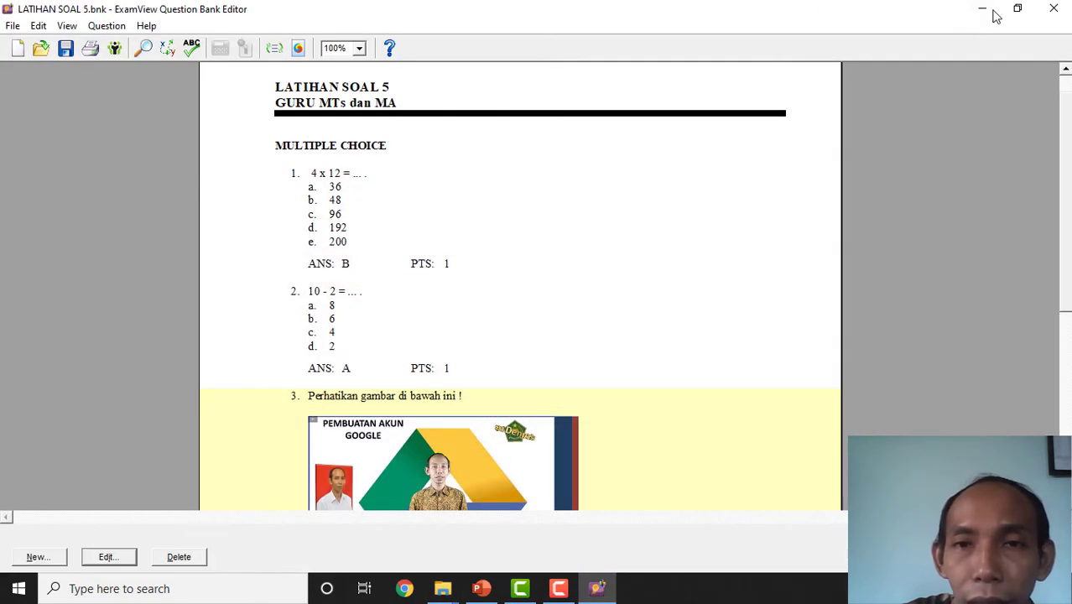
Step: Start a Blackboard 6.0-7.0 export of the question bank with the file name "LATIHAN SOAL 5"
{"action": "left_click", "coordinate": [13, 26]}
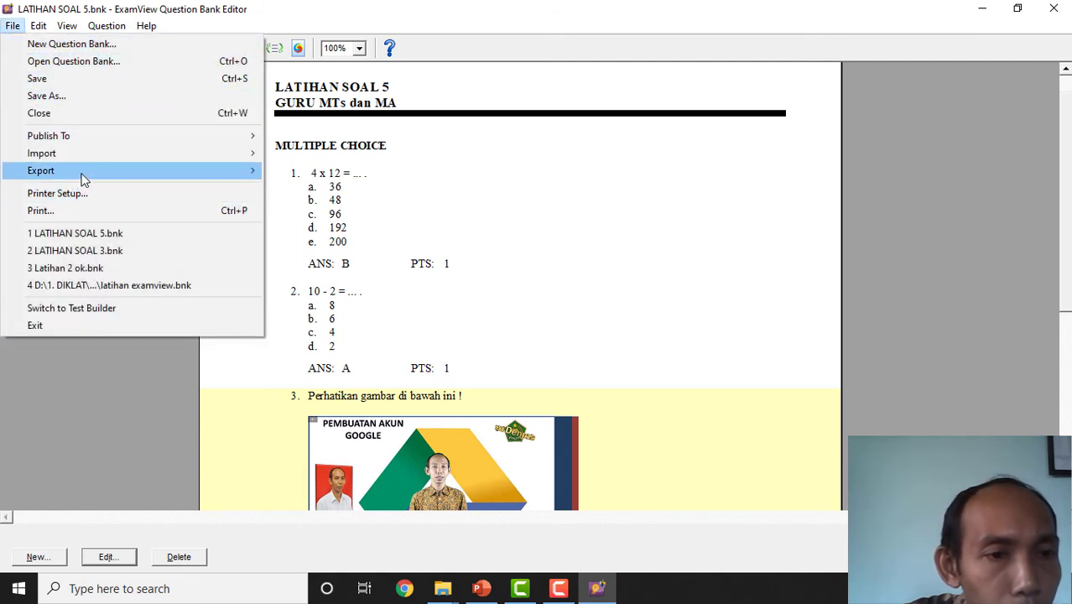
{"action": "mouse_move", "coordinate": [95, 178]}
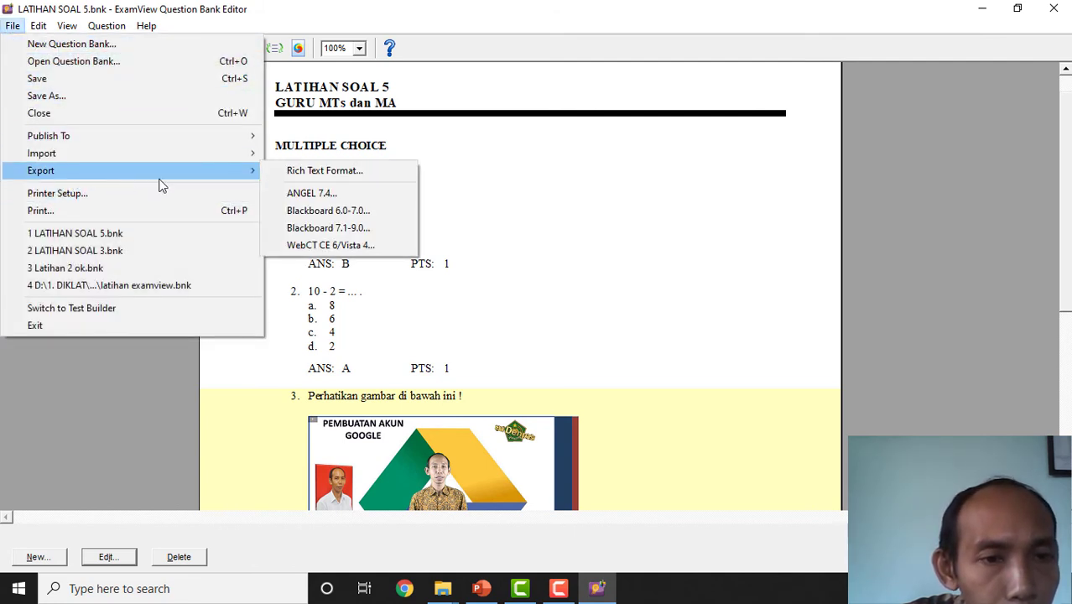
{"action": "left_click", "coordinate": [324, 220]}
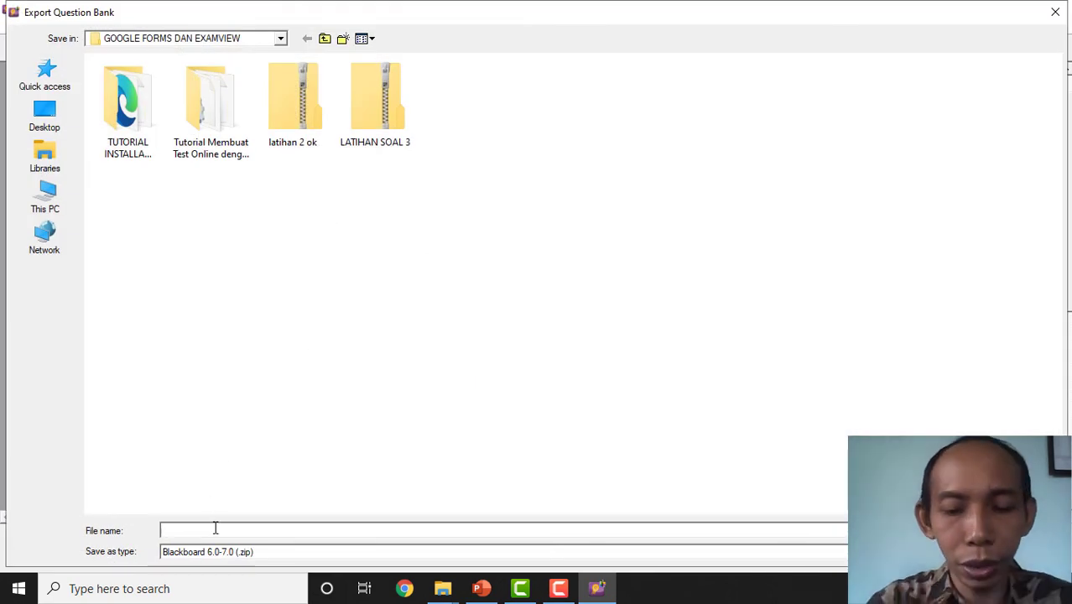
{"action": "type", "text": "LATIH"}
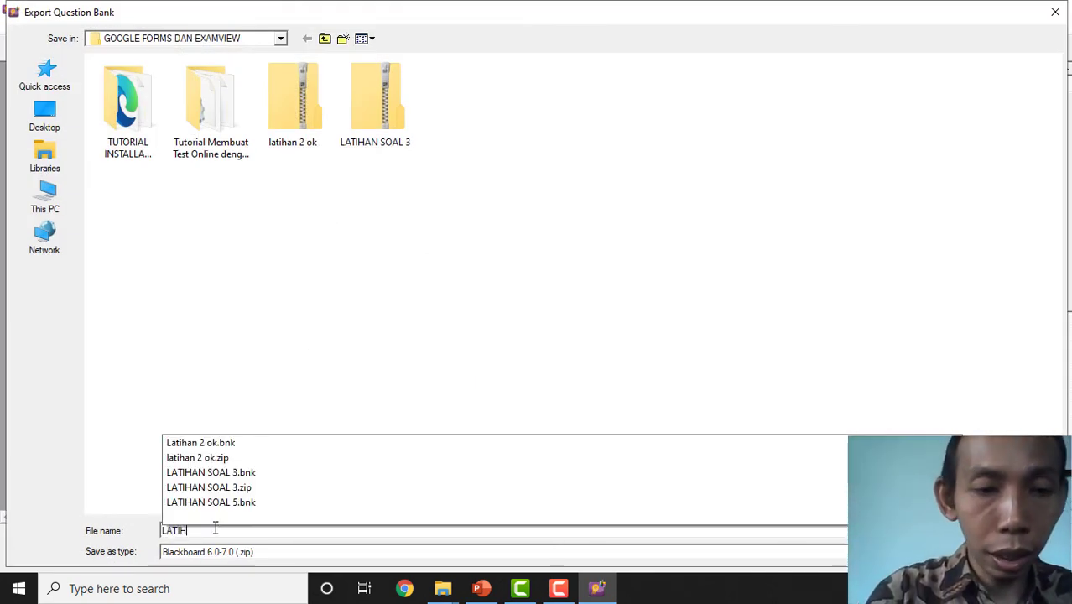
{"action": "type", "text": "AN SOAL 5"}
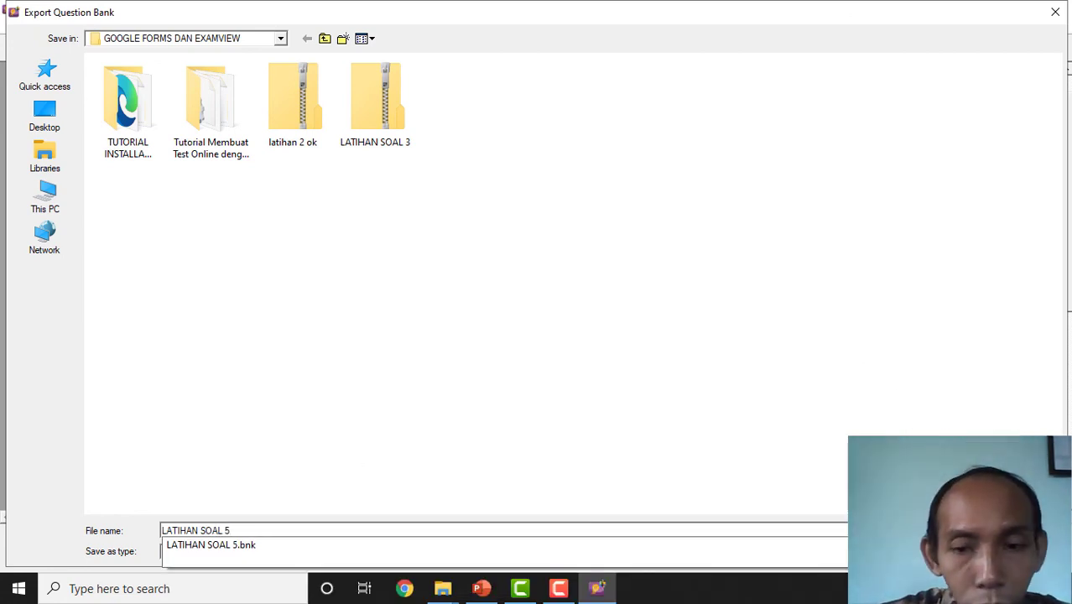
{"action": "key", "text": "Return"}
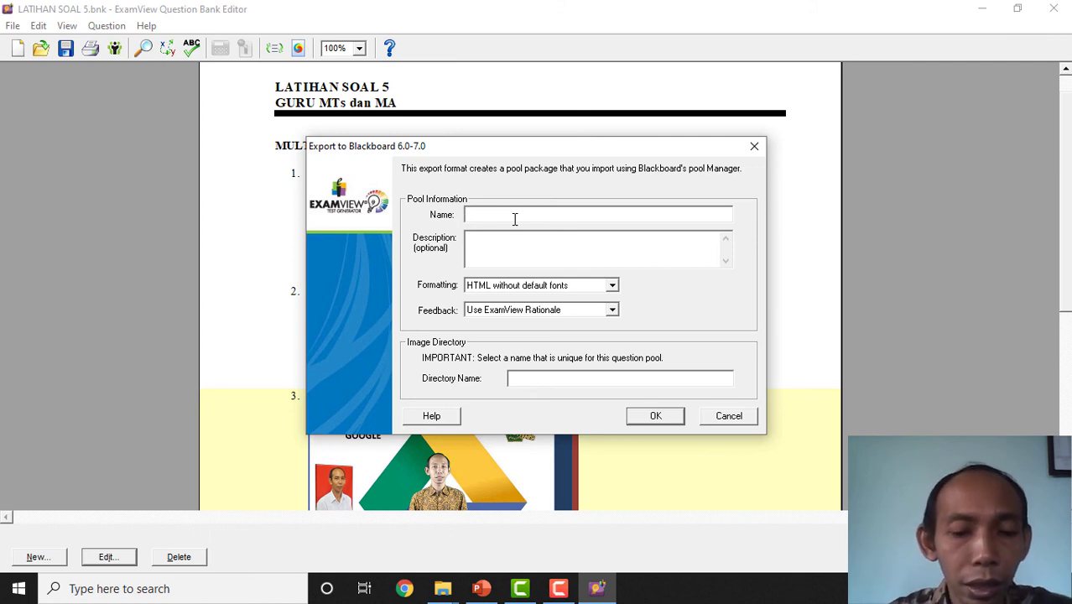
Step: Fill in "LATIHAN SOAL 5" as both the name and the description of the export pool
{"action": "type", "text": "LATIH"}
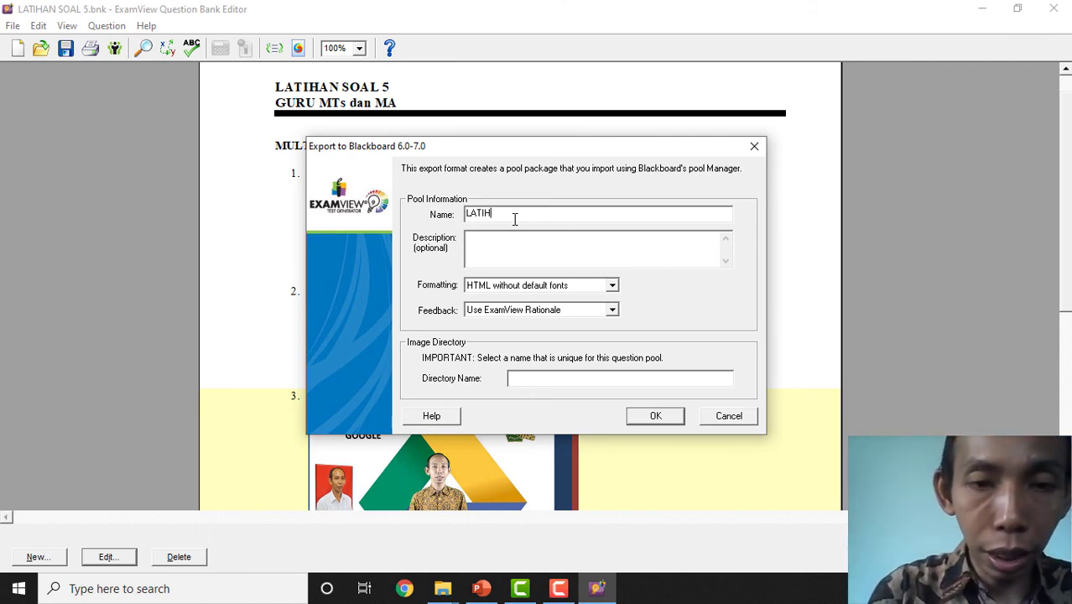
{"action": "type", "text": "AN SOAL 5"}
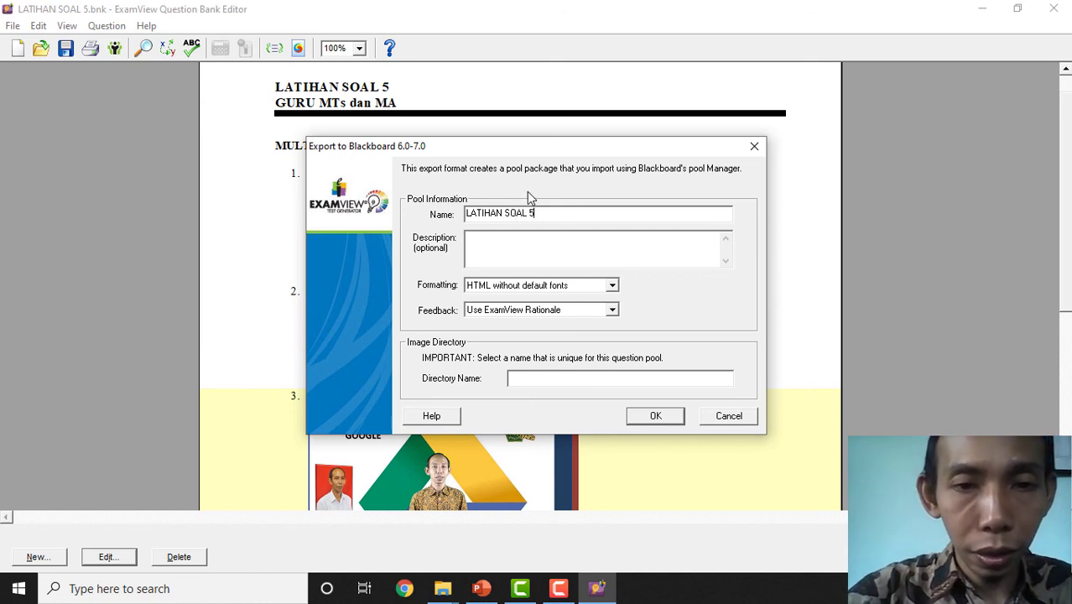
{"action": "left_click_drag", "start_coordinate": [552, 213], "coordinate": [442, 205]}
{"action": "key", "text": "ctrl+c"}
{"action": "left_click", "coordinate": [495, 249]}
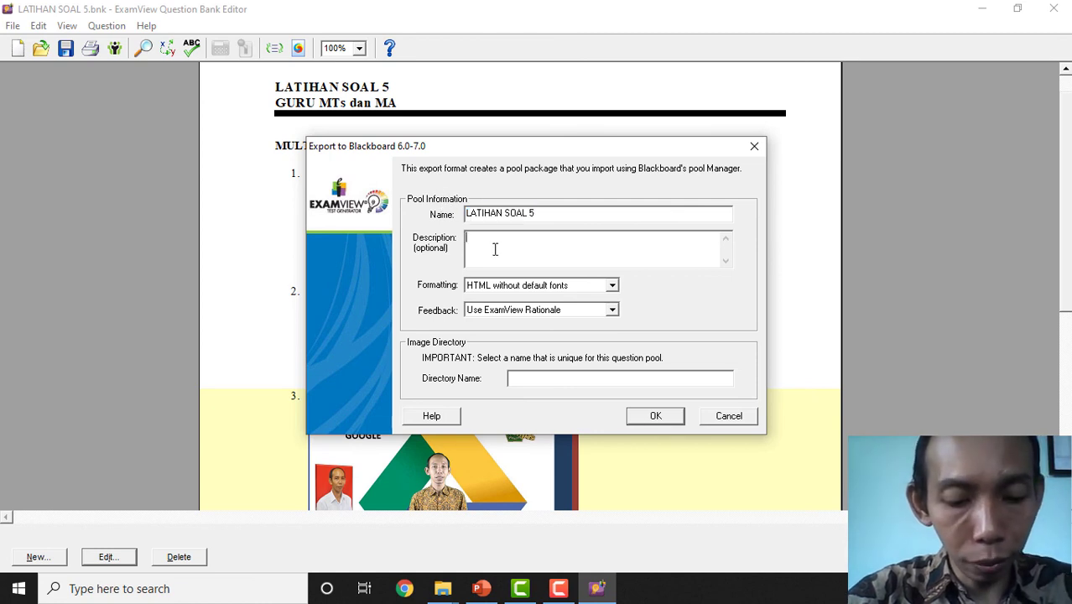
{"action": "key", "text": "ctrl+v"}
Step: Set the image directory name to "LATIHAN" and run the Blackboard export
{"action": "left_click", "coordinate": [532, 381]}
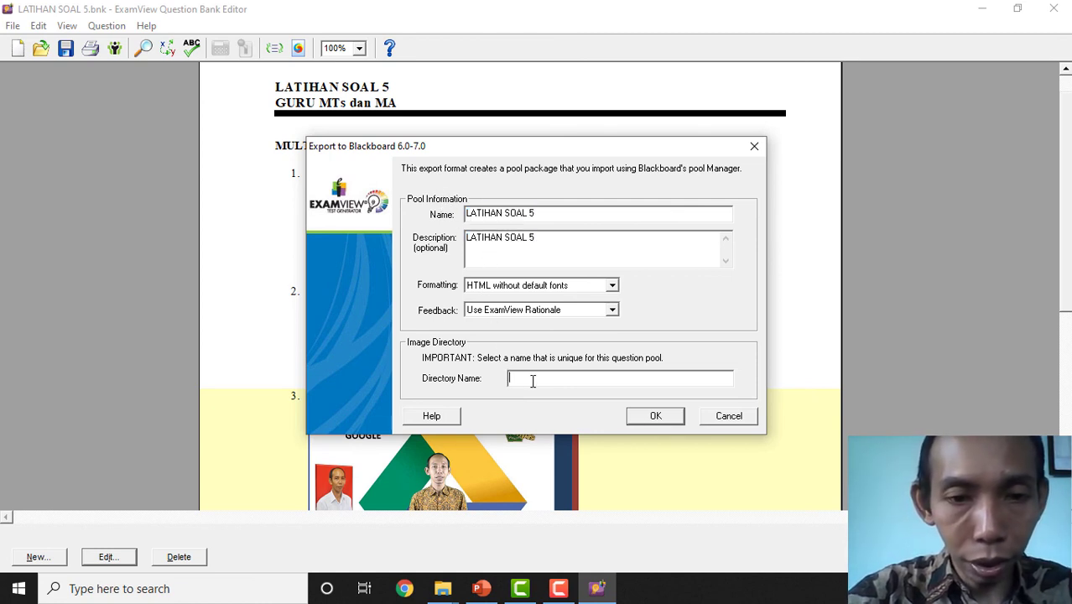
{"action": "type", "text": "LATIHAN"}
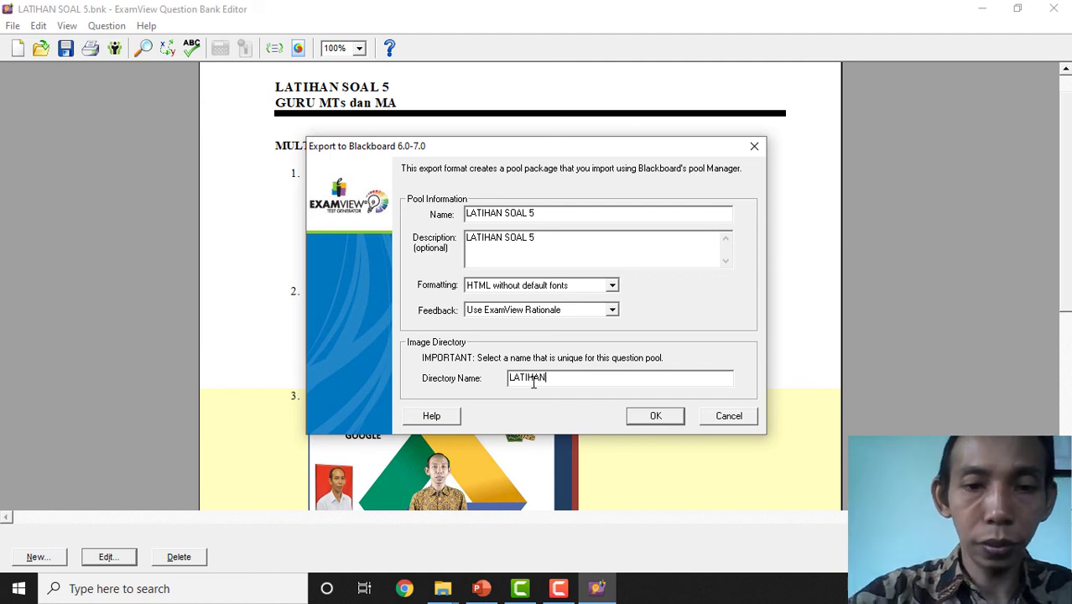
{"action": "left_click", "coordinate": [655, 416]}
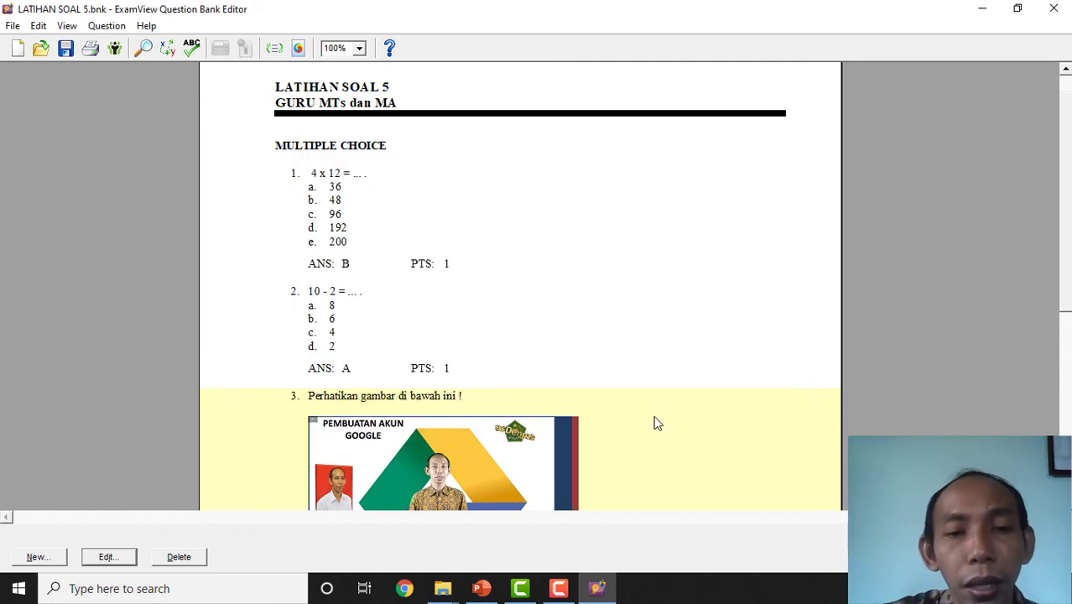